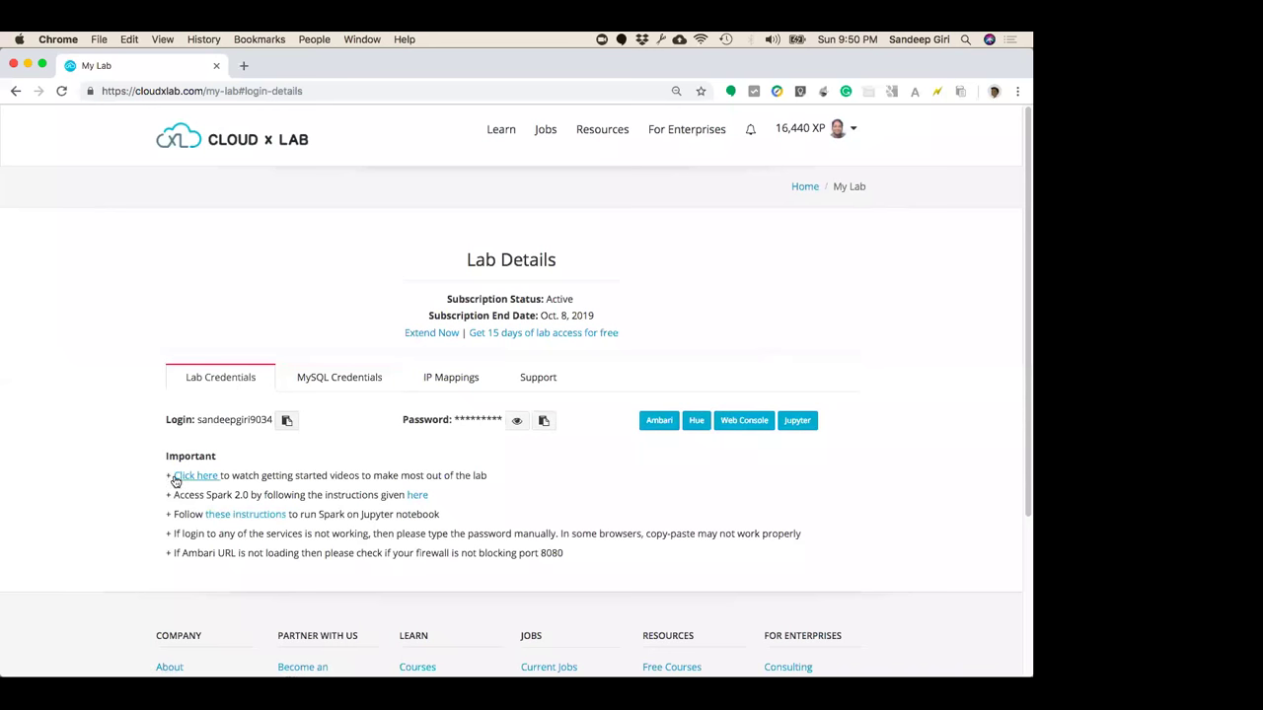
Highlight the Important notes below the lab credentials to read them, and clear the highlight
left_click_drag(151, 477, 568, 554)
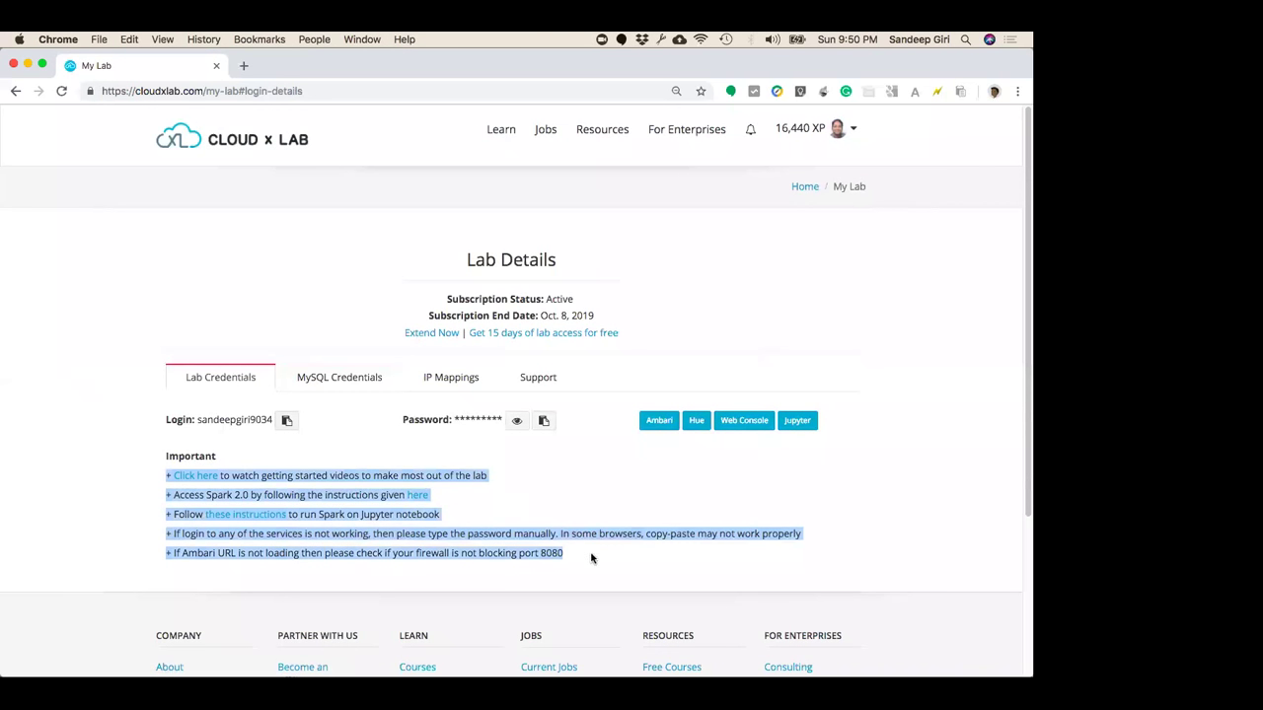
left_click(592, 554)
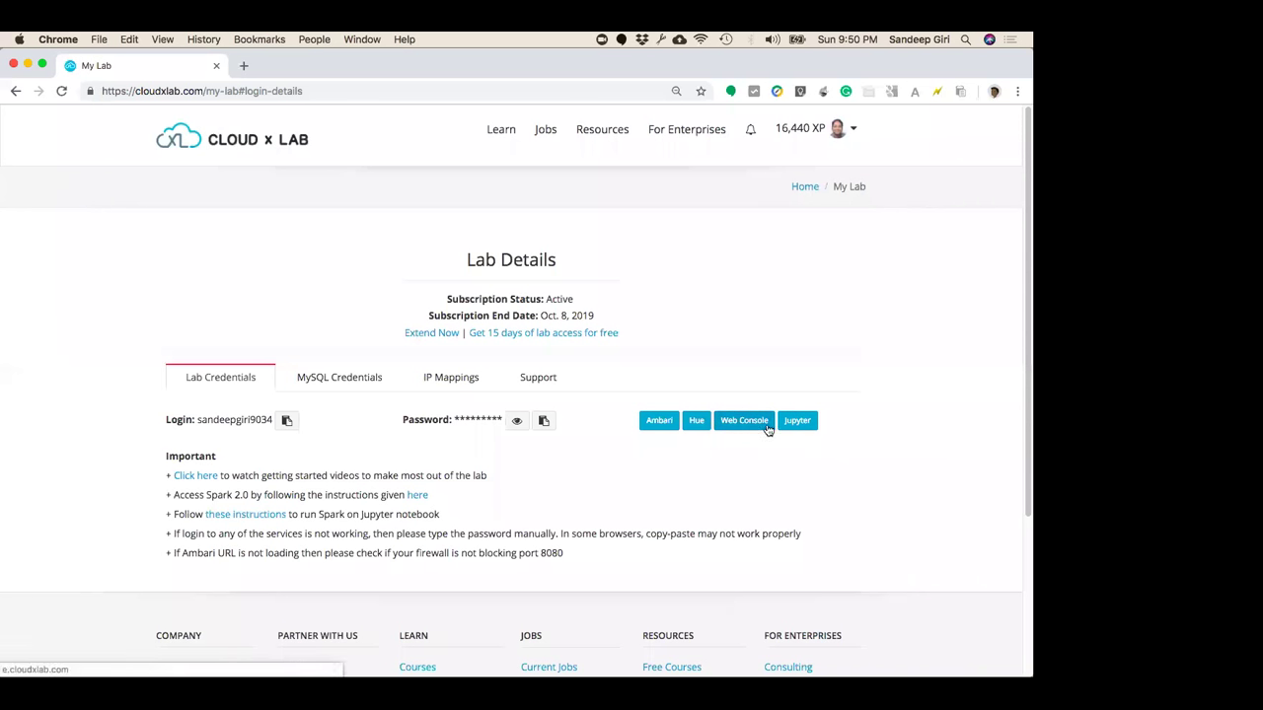
Open Ambari from the My Lab page and sign in with the prefilled admin credentials
left_click(652, 422)
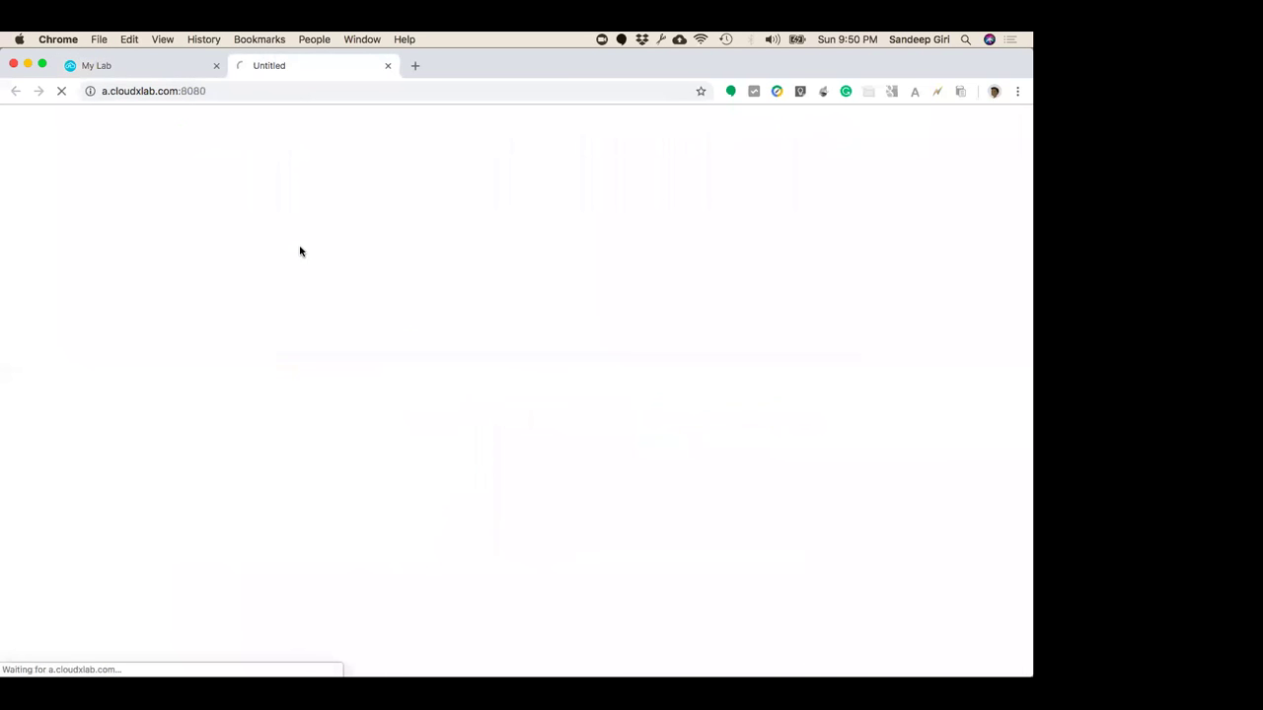
left_click(169, 67)
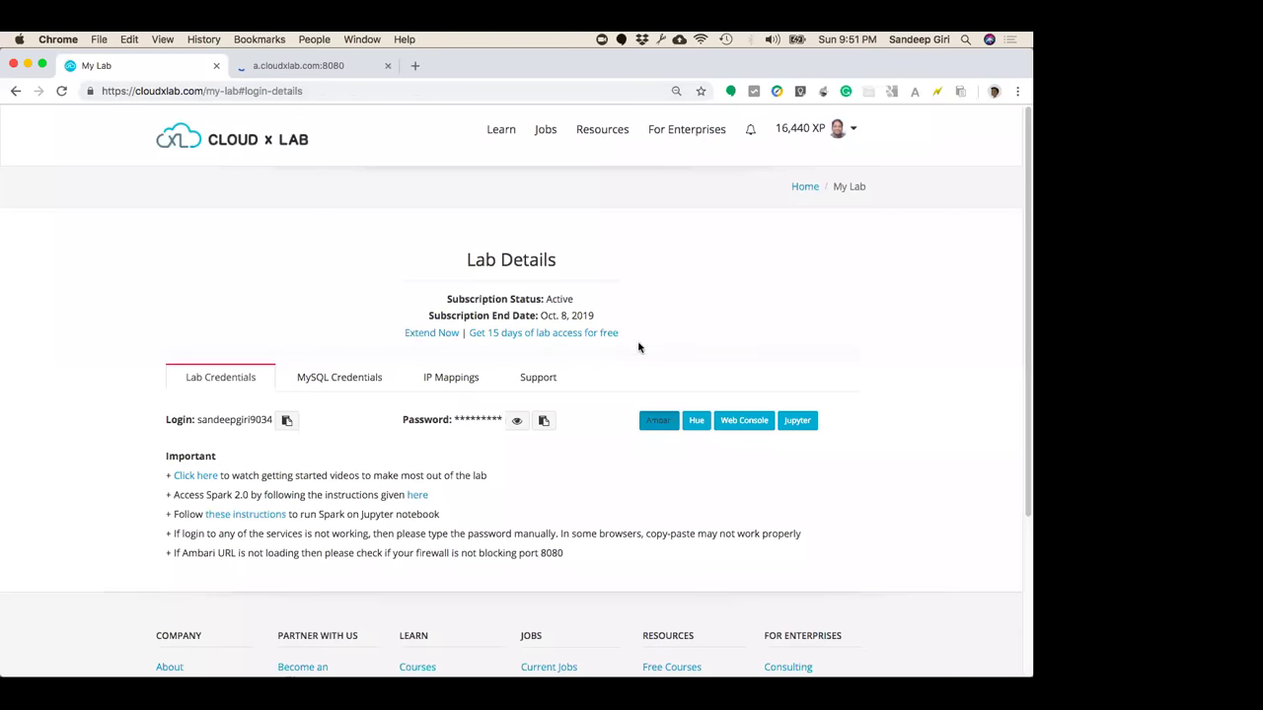
left_click(677, 425)
left_click(315, 69)
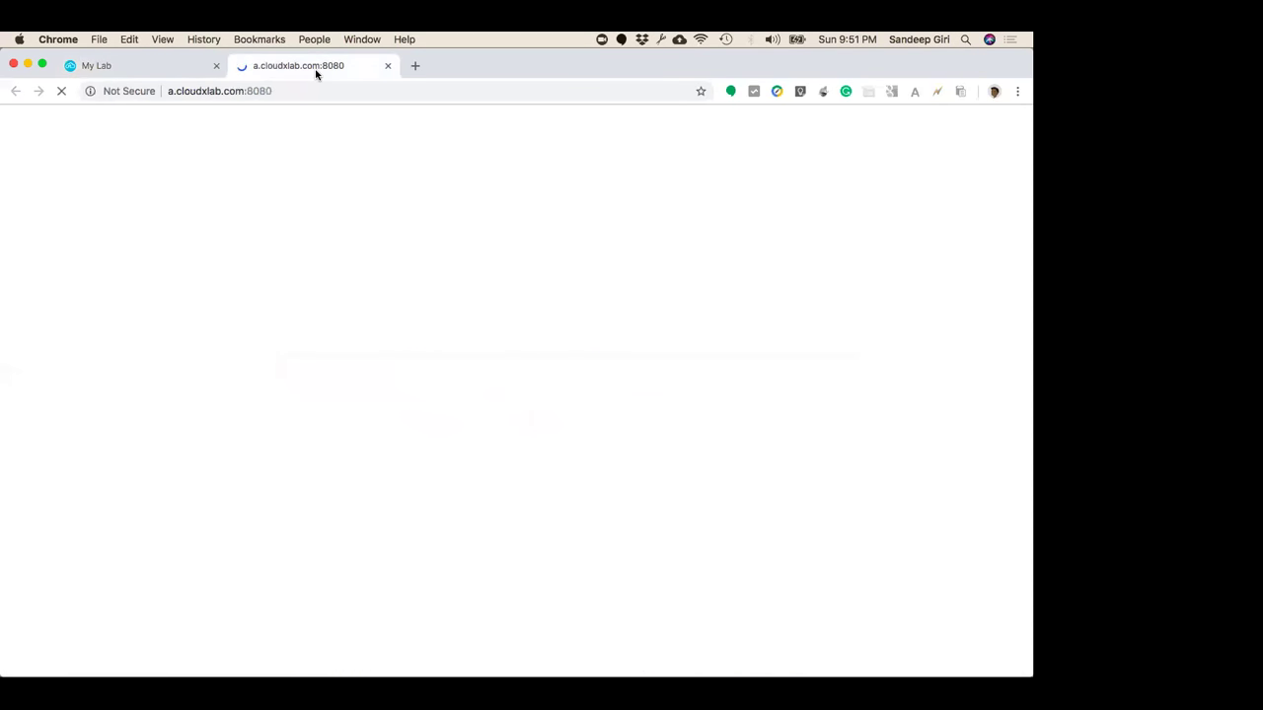
left_click(174, 69)
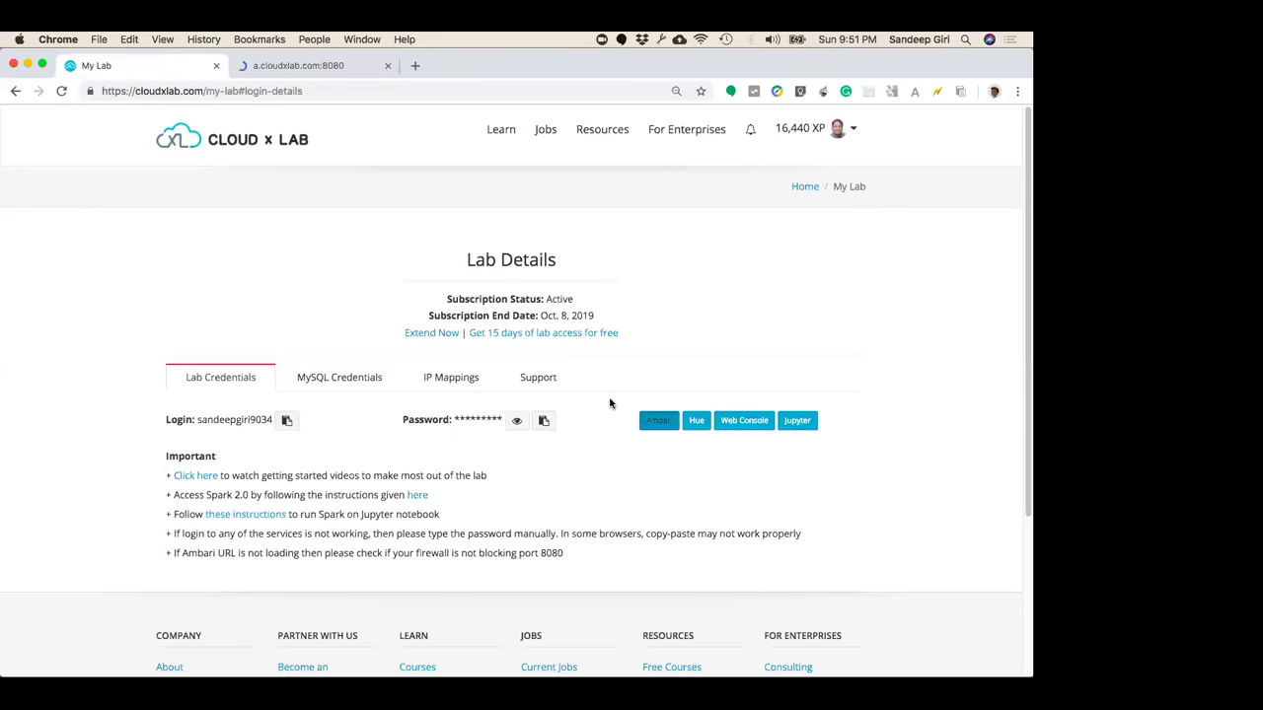
left_click(275, 68)
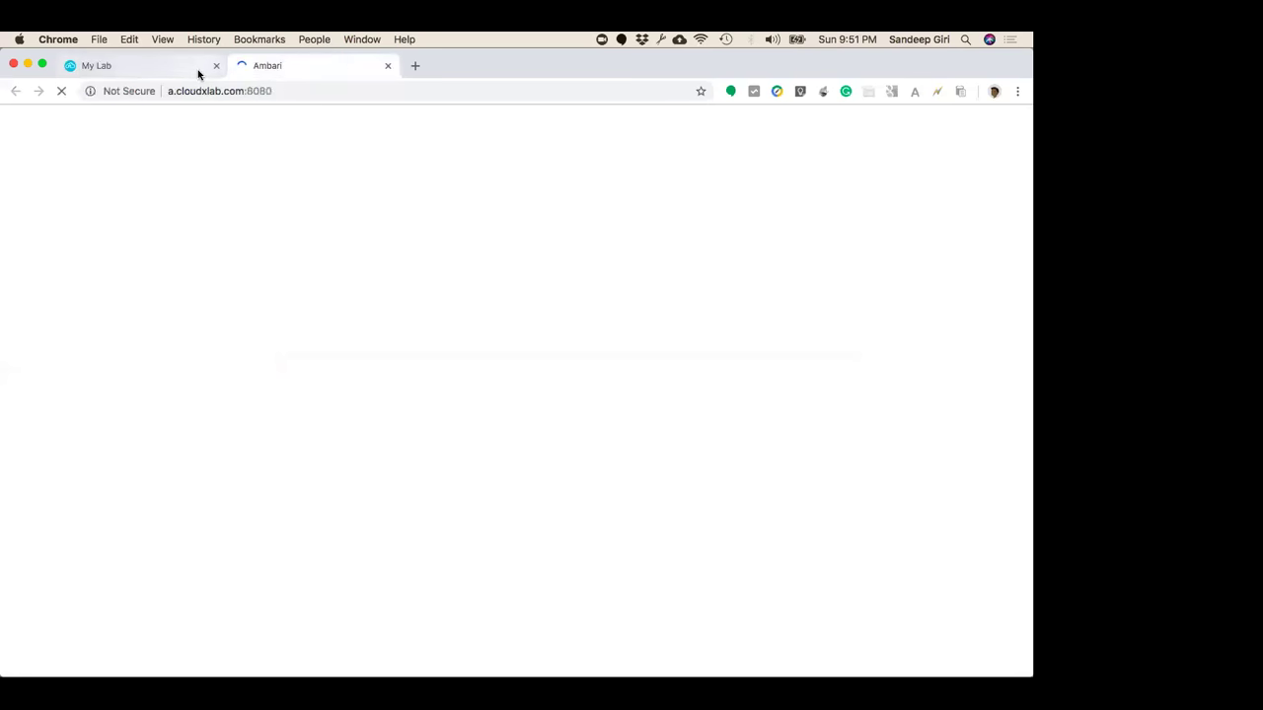
left_click(203, 71)
left_click(271, 73)
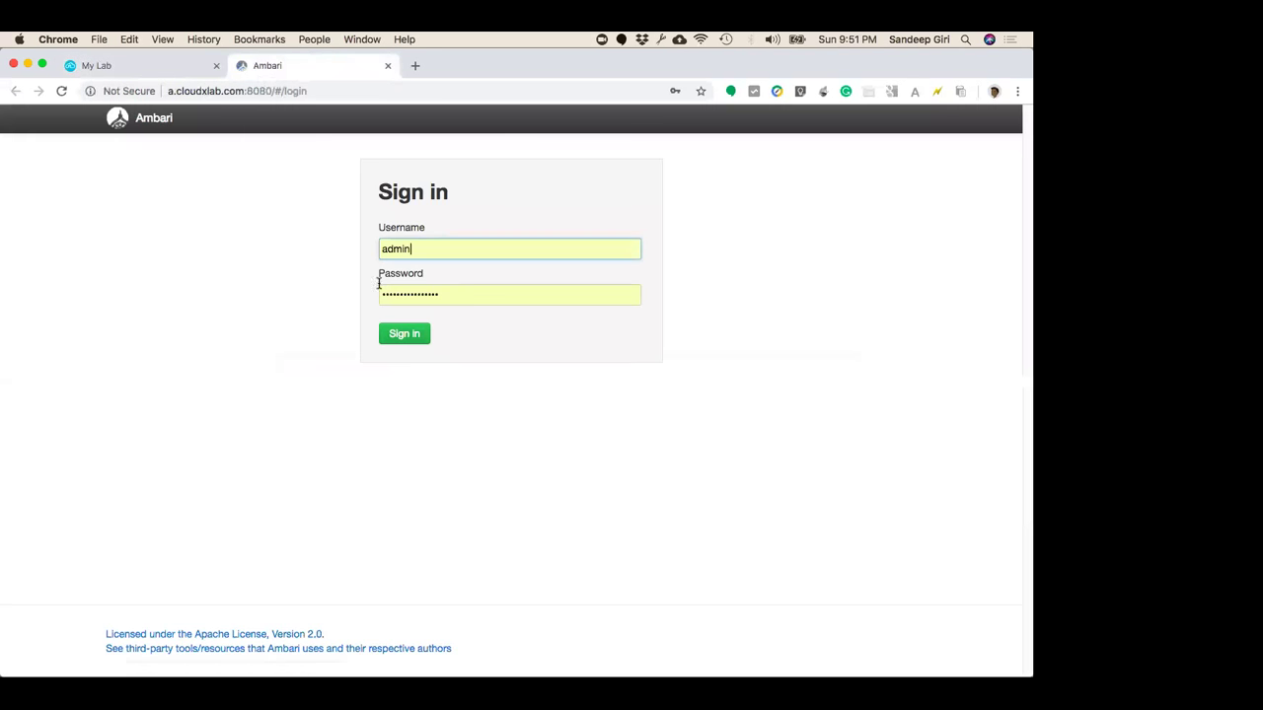
left_click(404, 334)
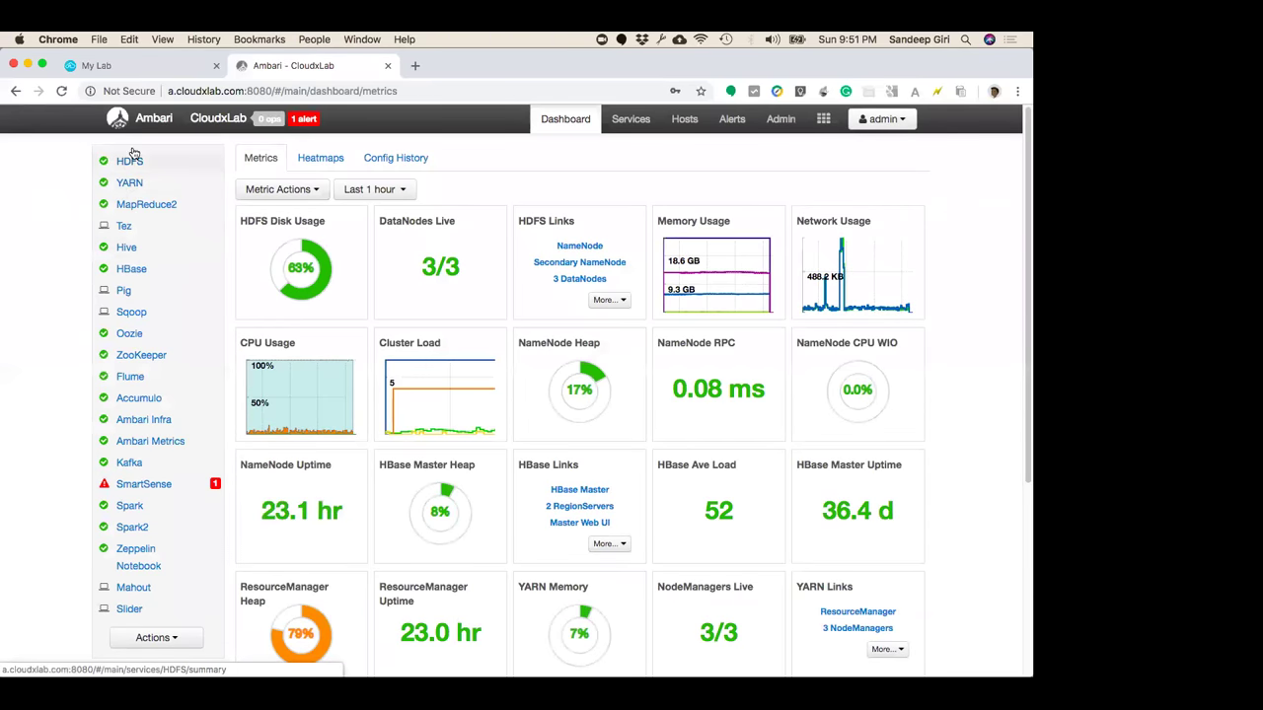
View the cluster's machines on Ambari's Hosts page and return to the Dashboard
left_click(684, 119)
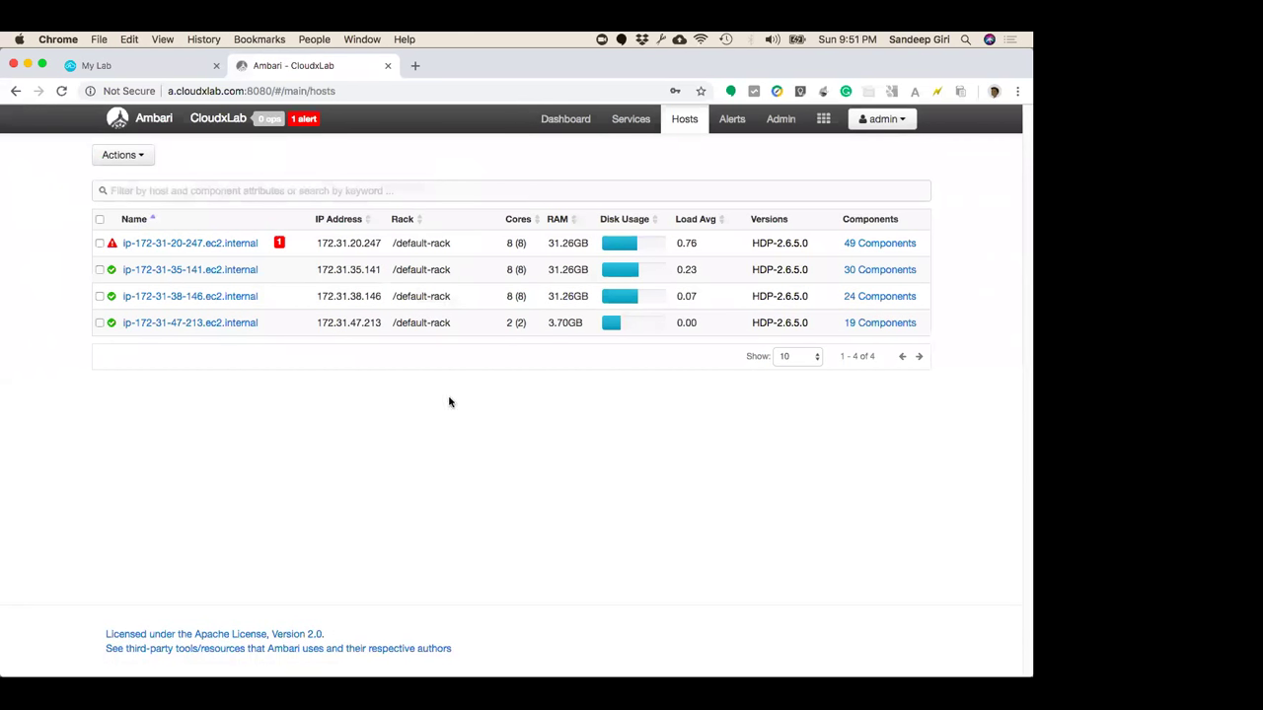
mouse_move(110, 245)
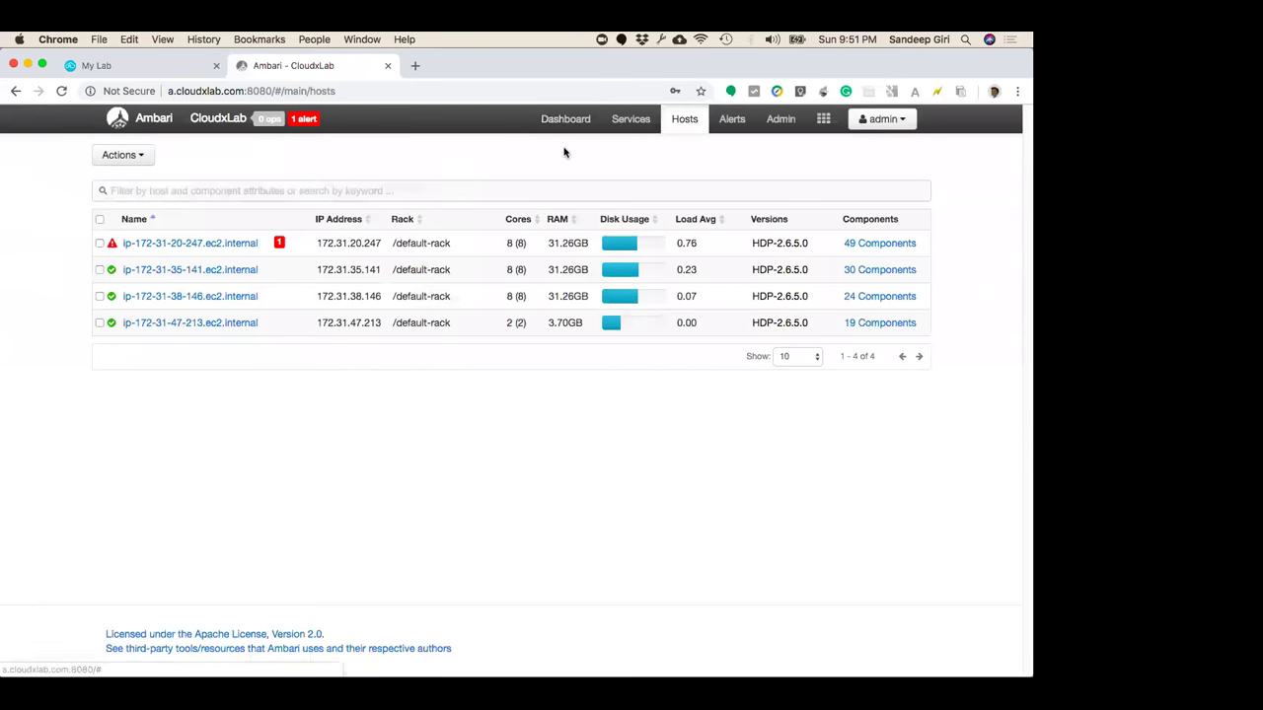
left_click(577, 120)
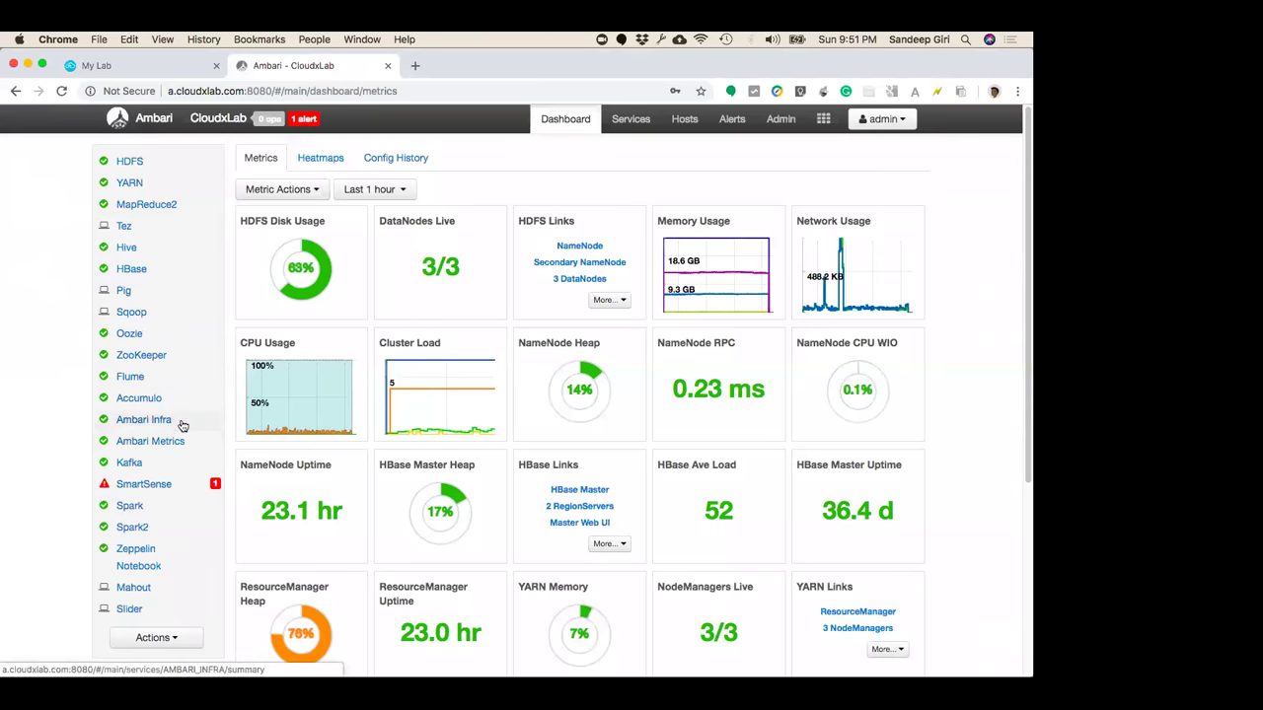
Open Hue from the My Lab page and place its browser tab after the Ambari one
left_click(170, 66)
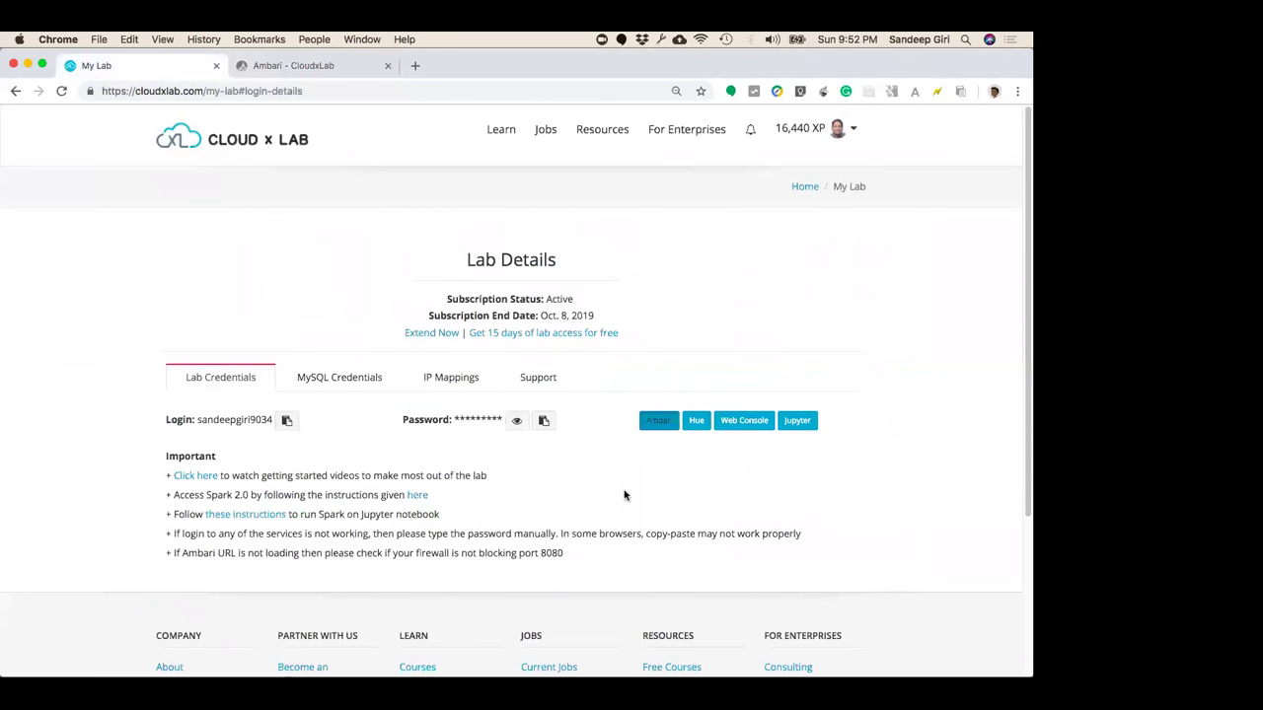
left_click(695, 421)
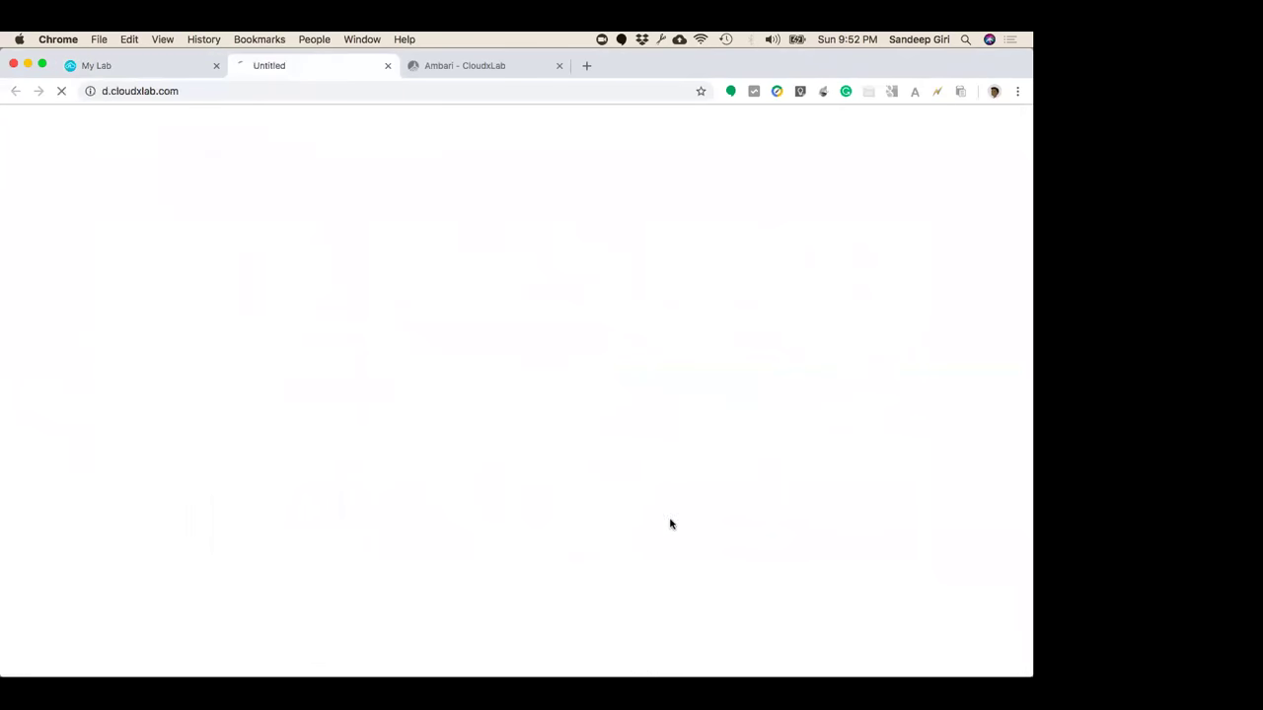
left_click_drag(358, 72, 484, 68)
left_click(349, 92)
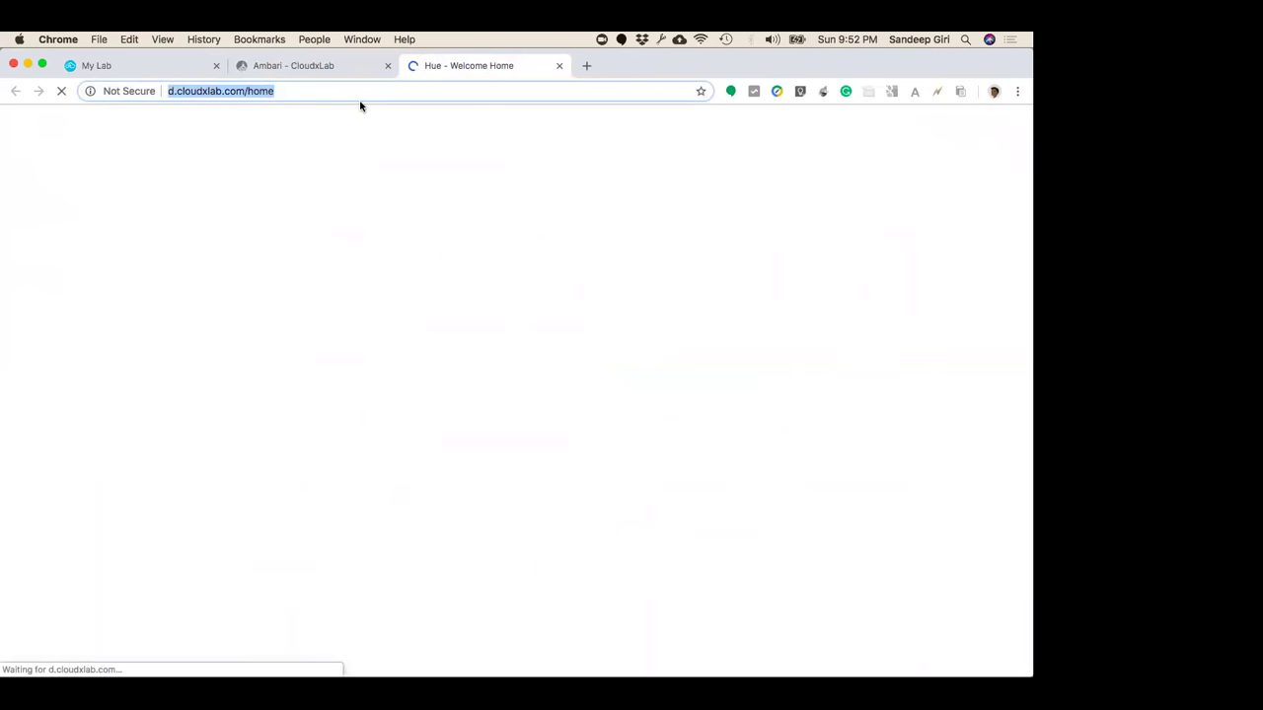
Look over the services on Ambari's dashboard and view the ZooKeeper service summary
left_click(324, 65)
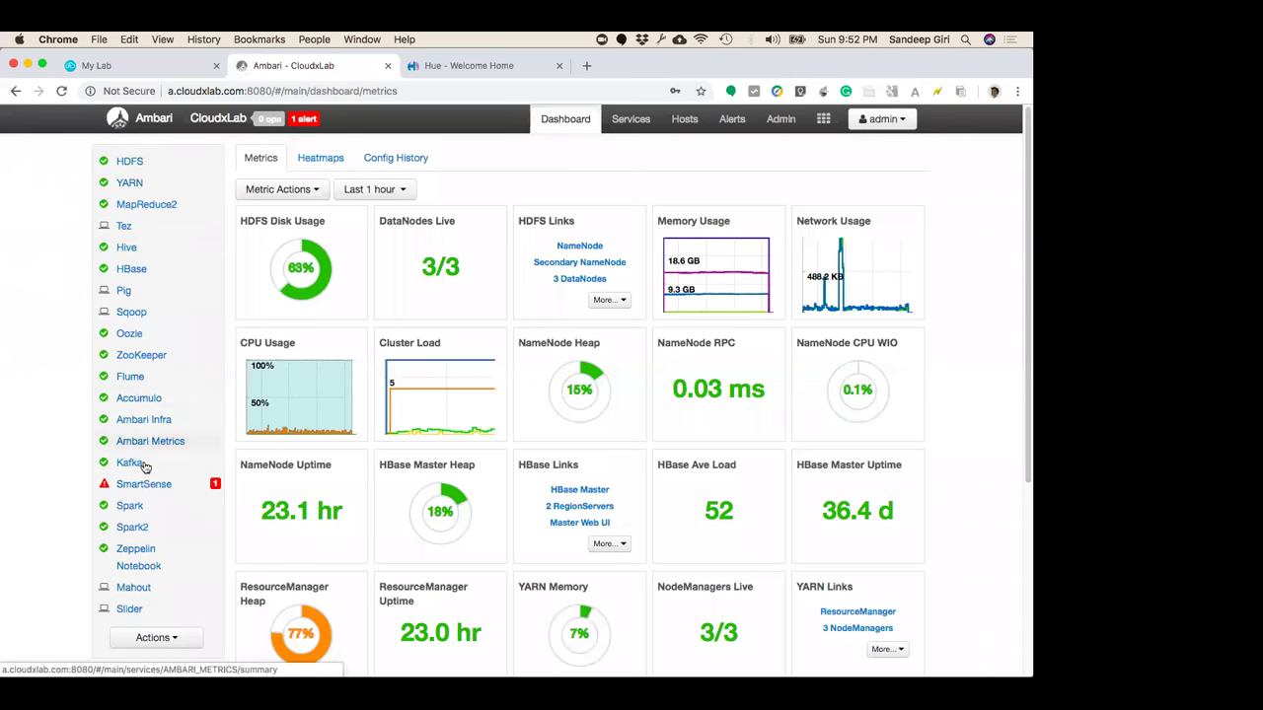
left_click(161, 361)
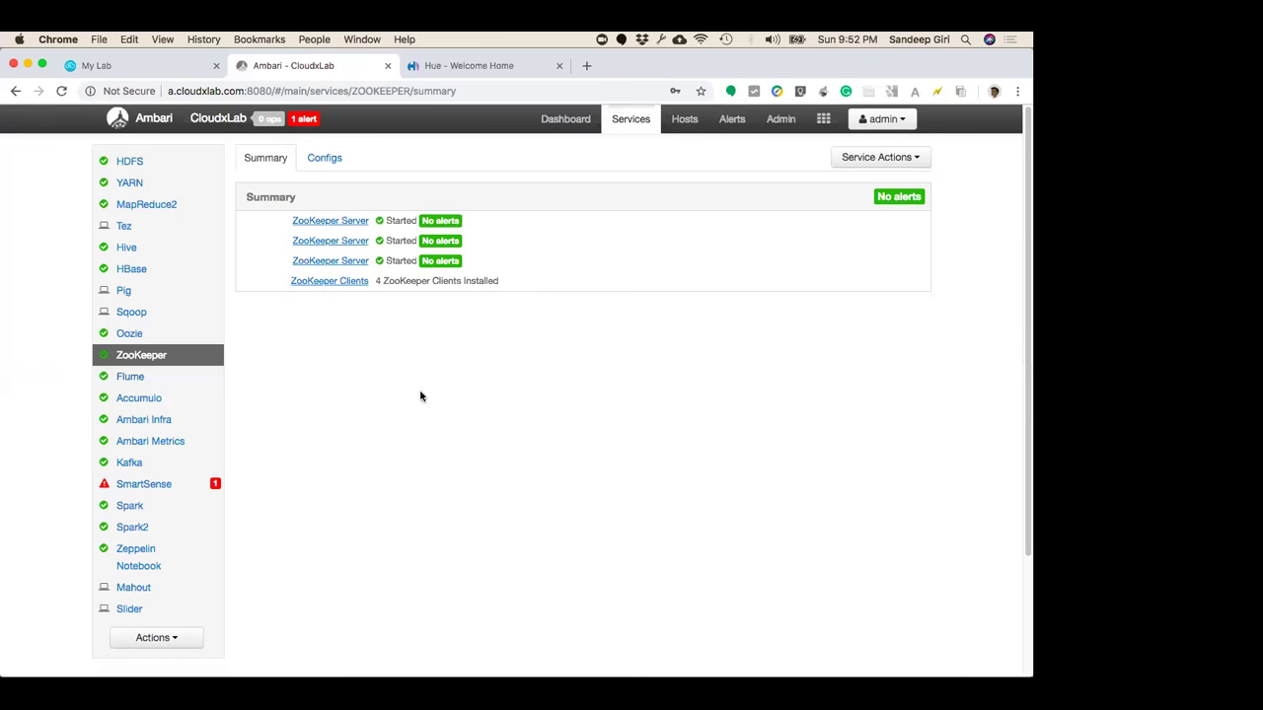
Switch to Hue, open the File Browser and look through the files in the home directory
left_click(487, 67)
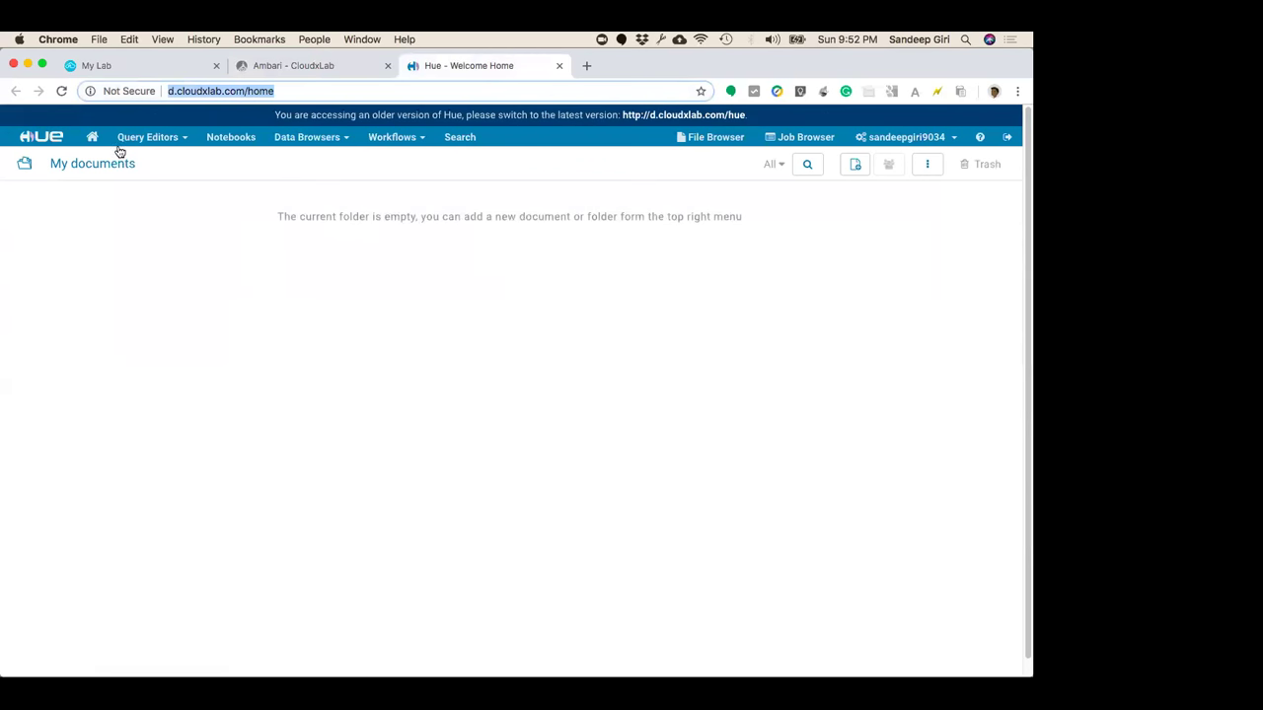
left_click(278, 91)
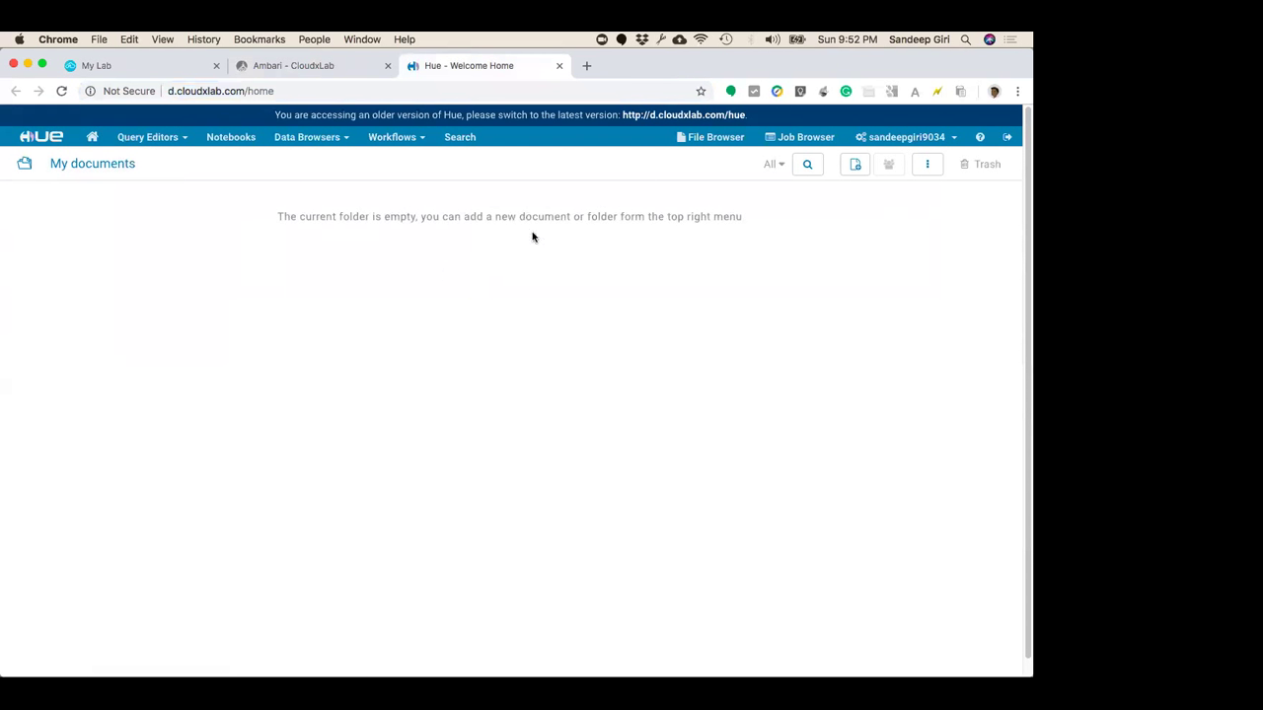
left_click(710, 144)
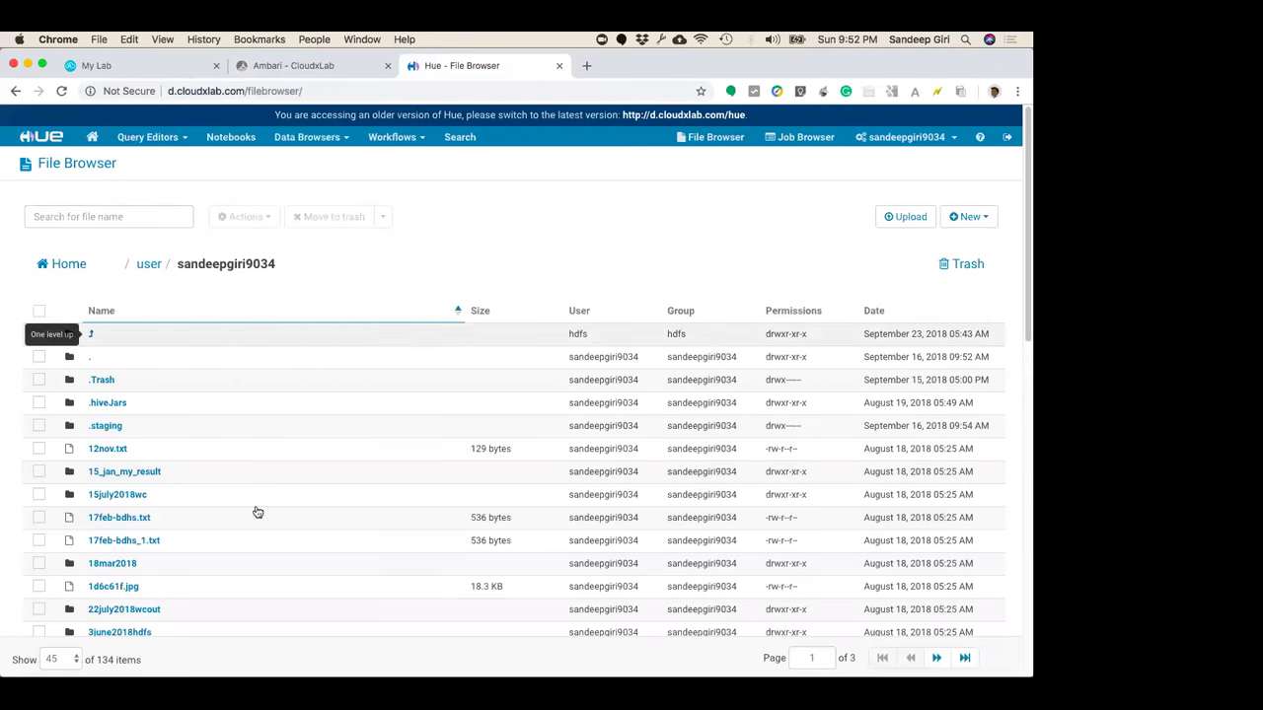
scroll(193, 464, "down", 10)
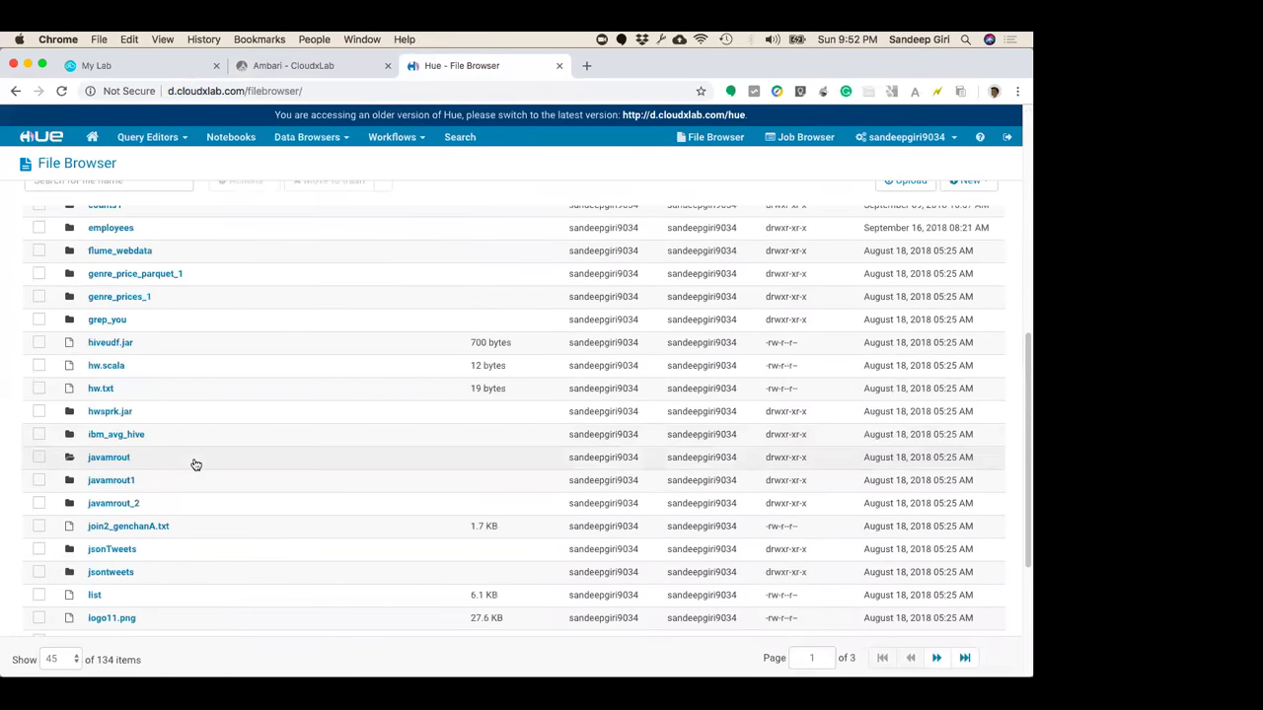
scroll(195, 464, "up", 10)
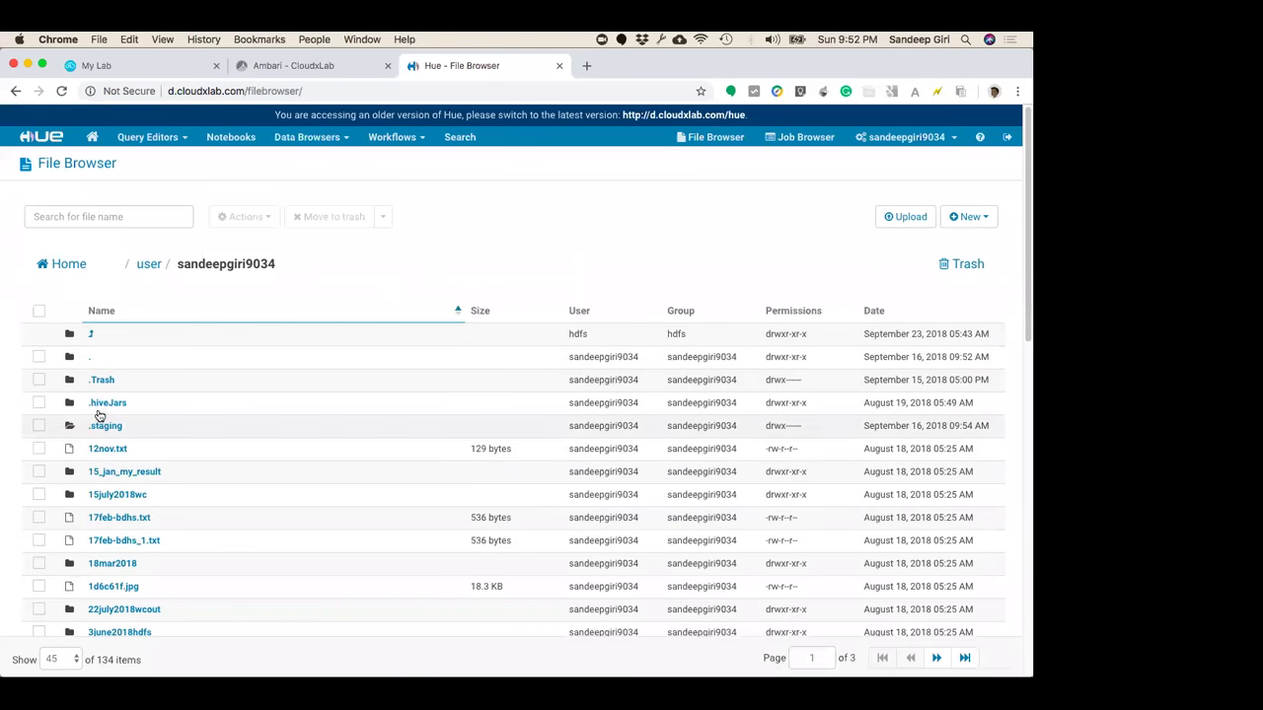
Select 12nov.txt, .staging and .hiveJars in the file list, and deselect all three again
left_click(39, 449)
left_click(39, 425)
left_click(40, 403)
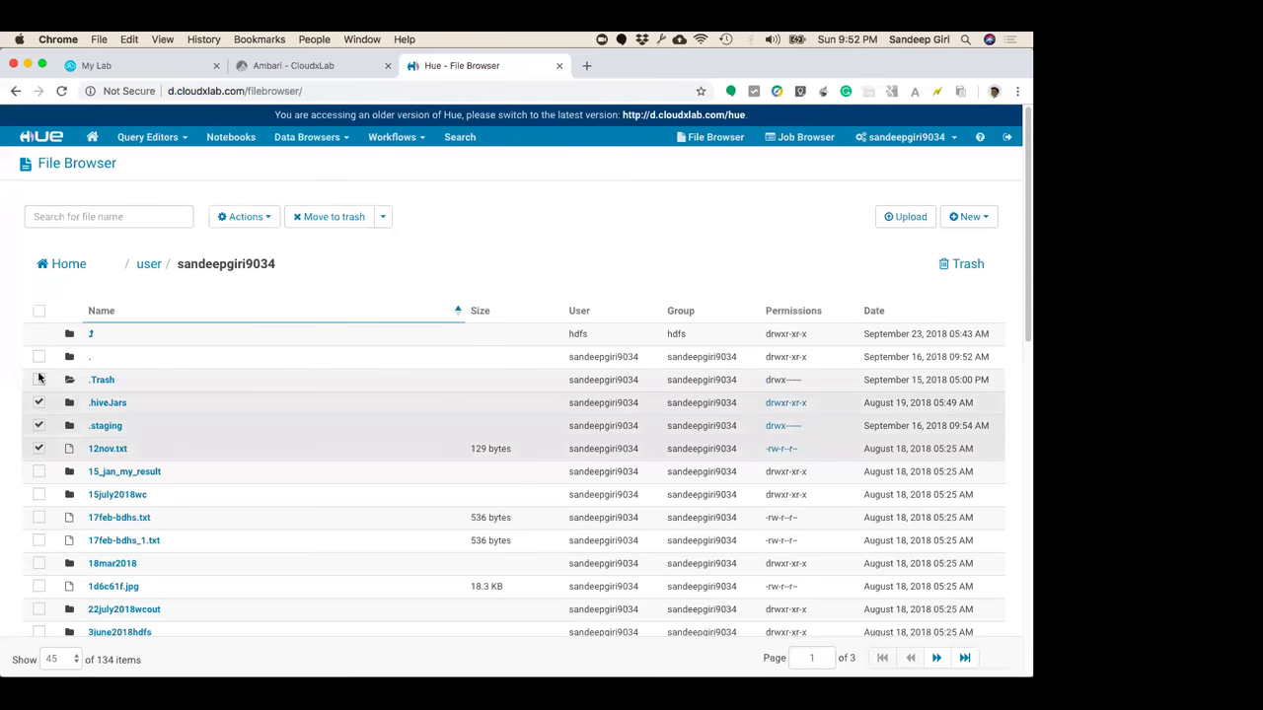
left_click(39, 401)
left_click(40, 423)
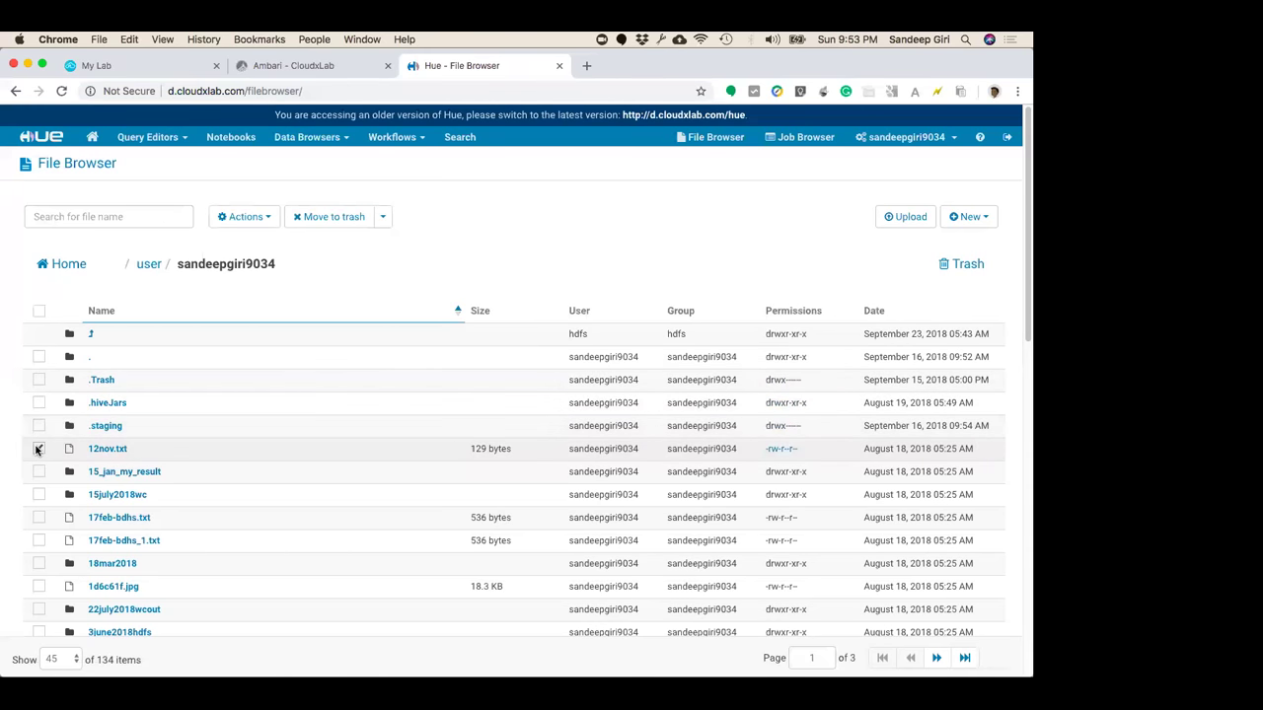
left_click(40, 447)
Bring up the File Browser's upload dialog and dismiss it without choosing a file
left_click(913, 225)
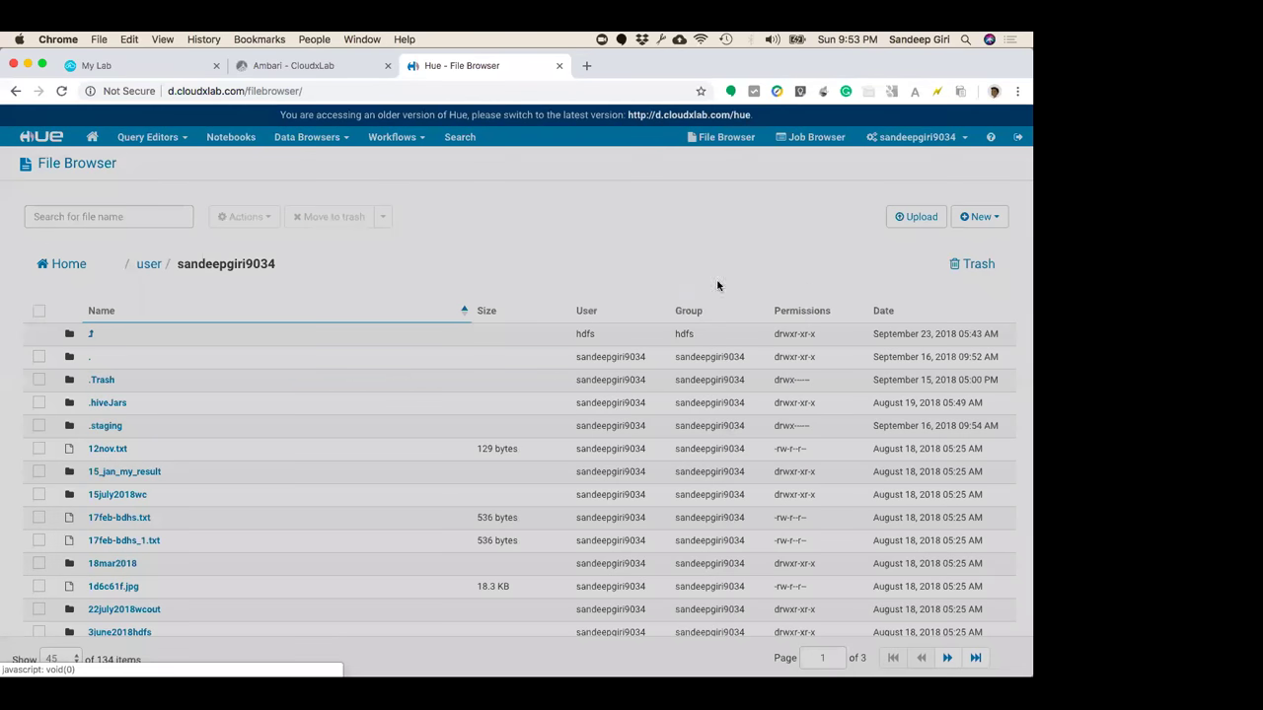
left_click(717, 160)
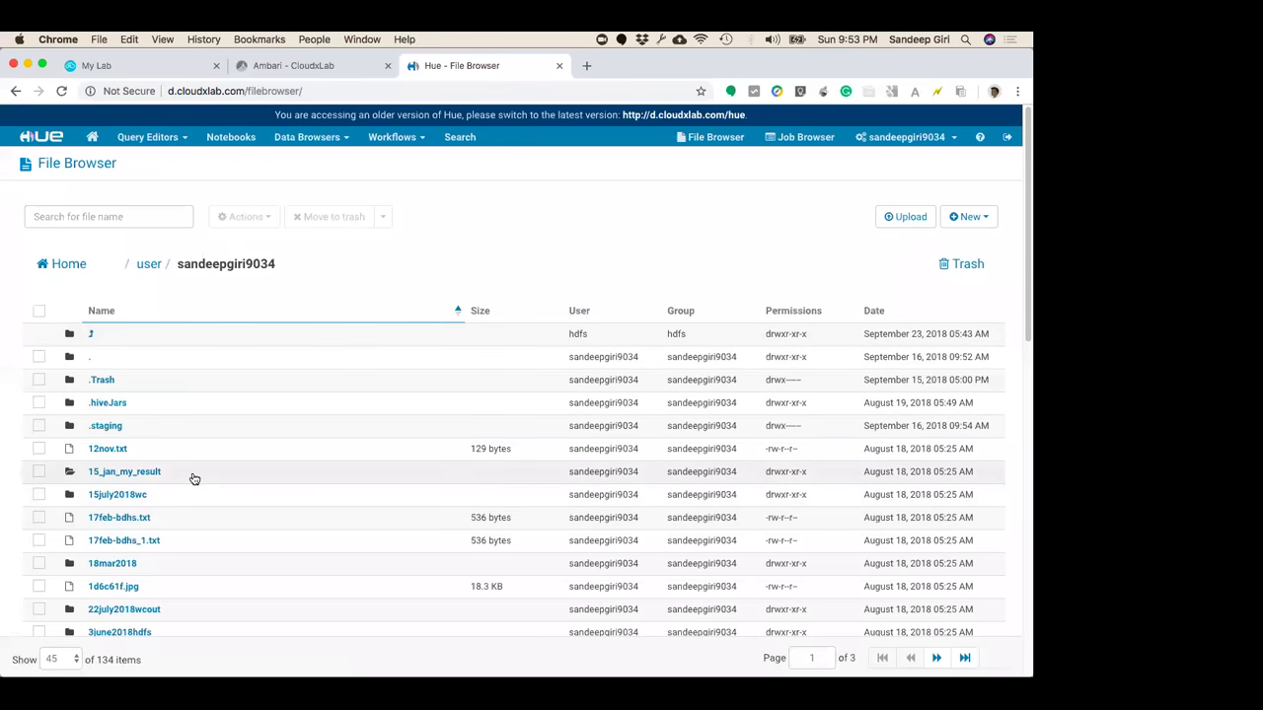
Show the home directory's full path as editable text, and leave path editing without changing it
left_click_drag(295, 265, 118, 263)
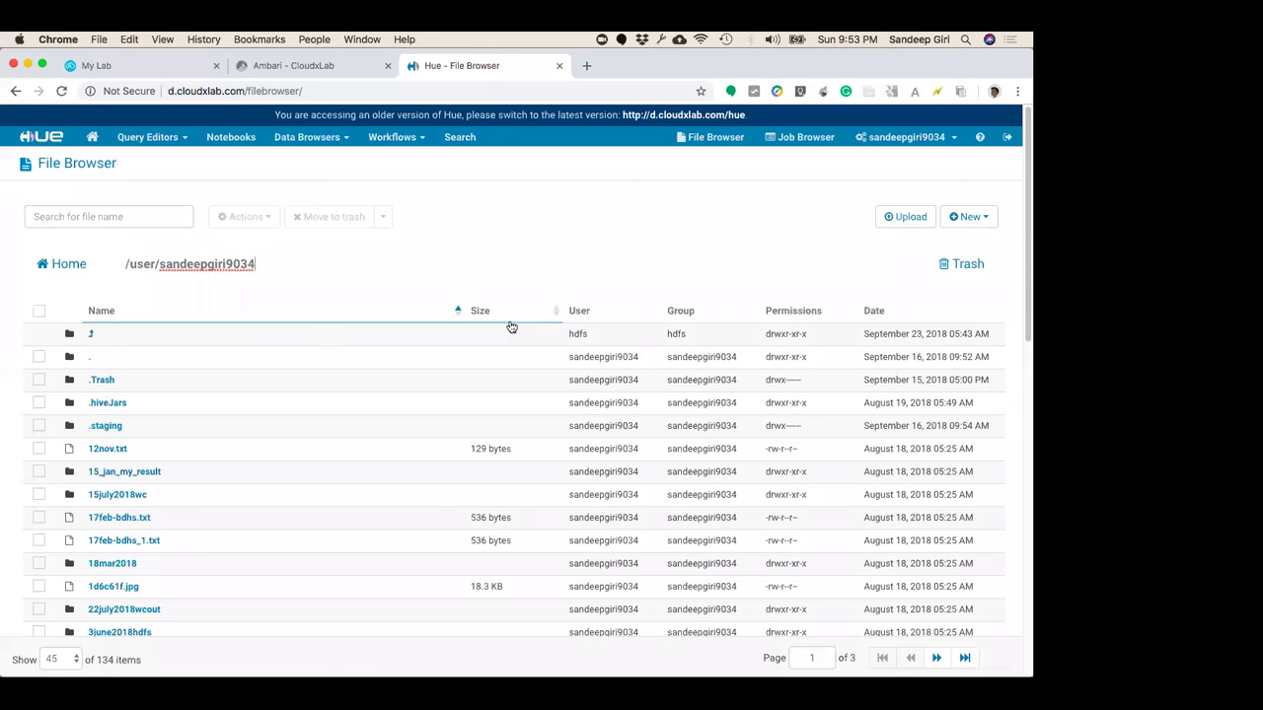
scroll(102, 490, "down", 10)
scroll(103, 490, "up", 10)
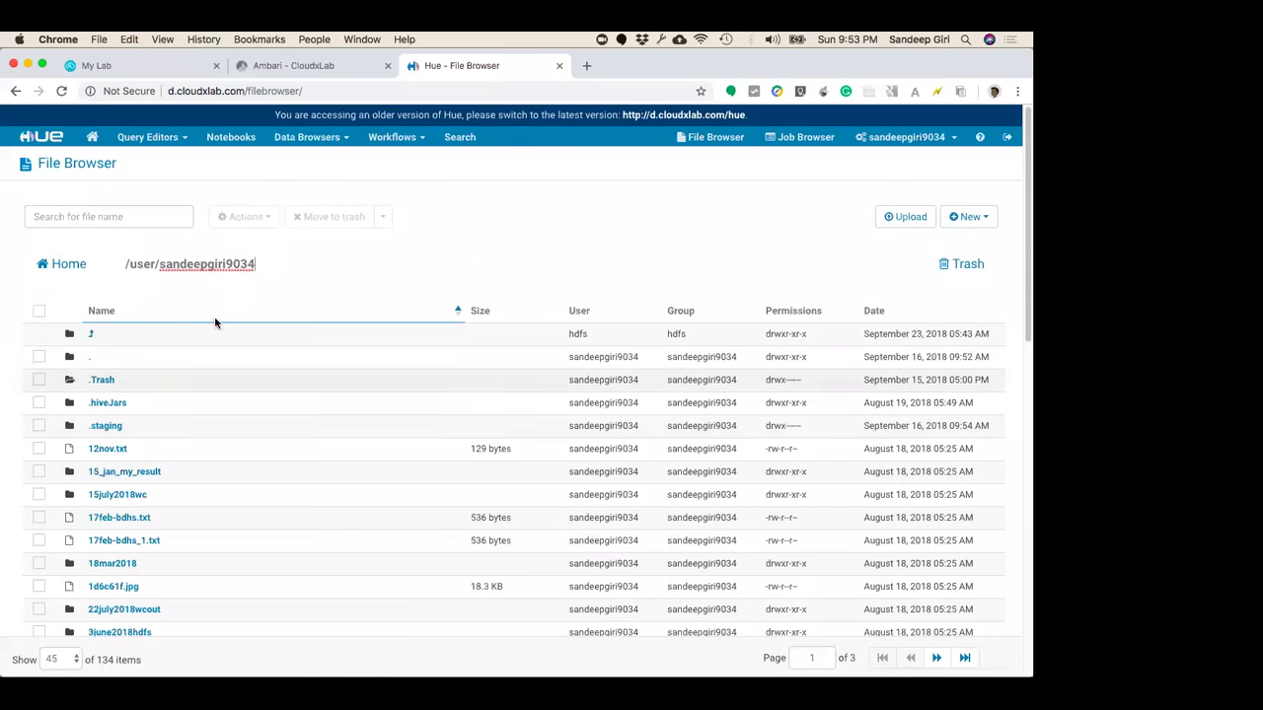
left_click(226, 294)
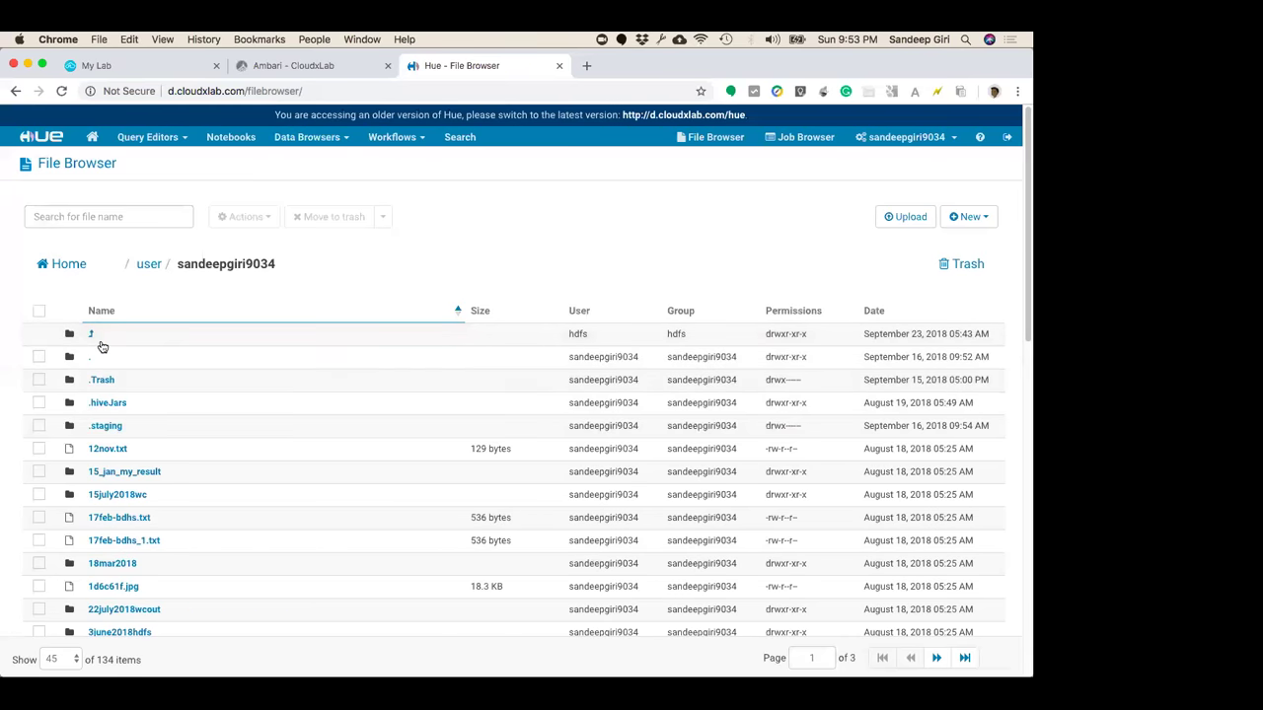
Go to the root of the file system, open the data folder and look through its contents
left_click(125, 272)
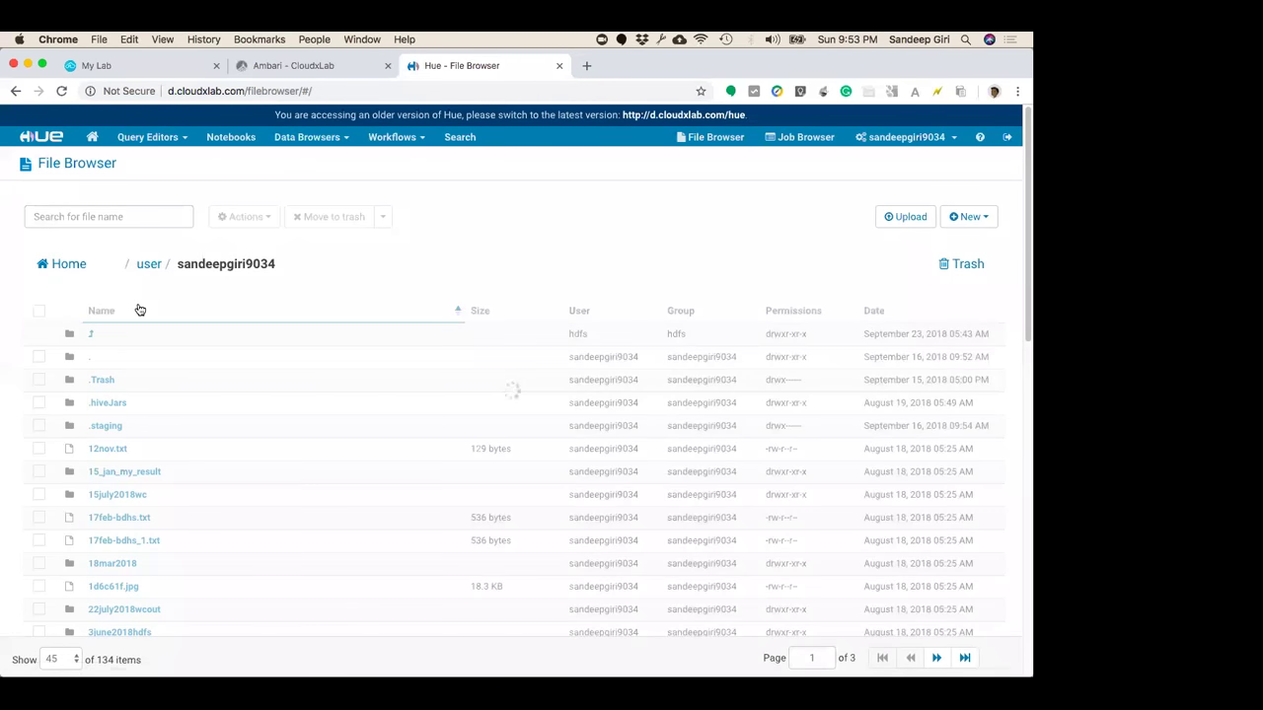
left_click(116, 432)
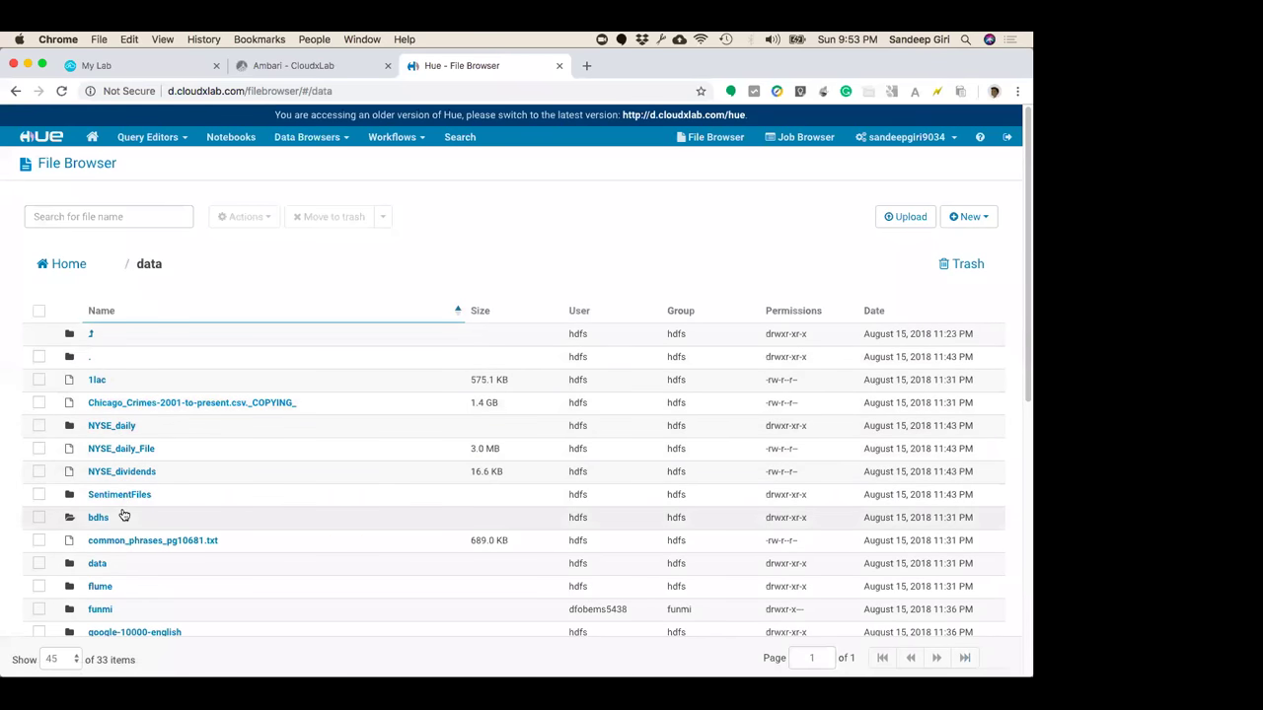
scroll(124, 515, "down", 1)
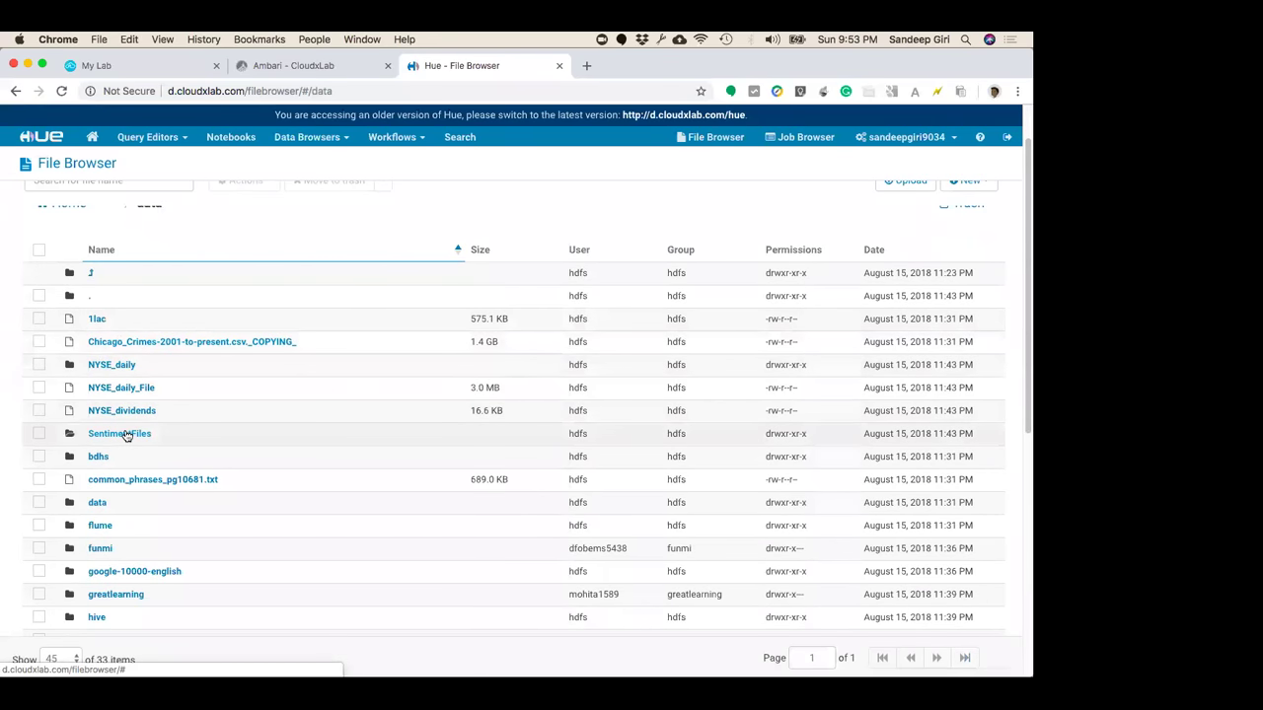
scroll(127, 434, "down", 2)
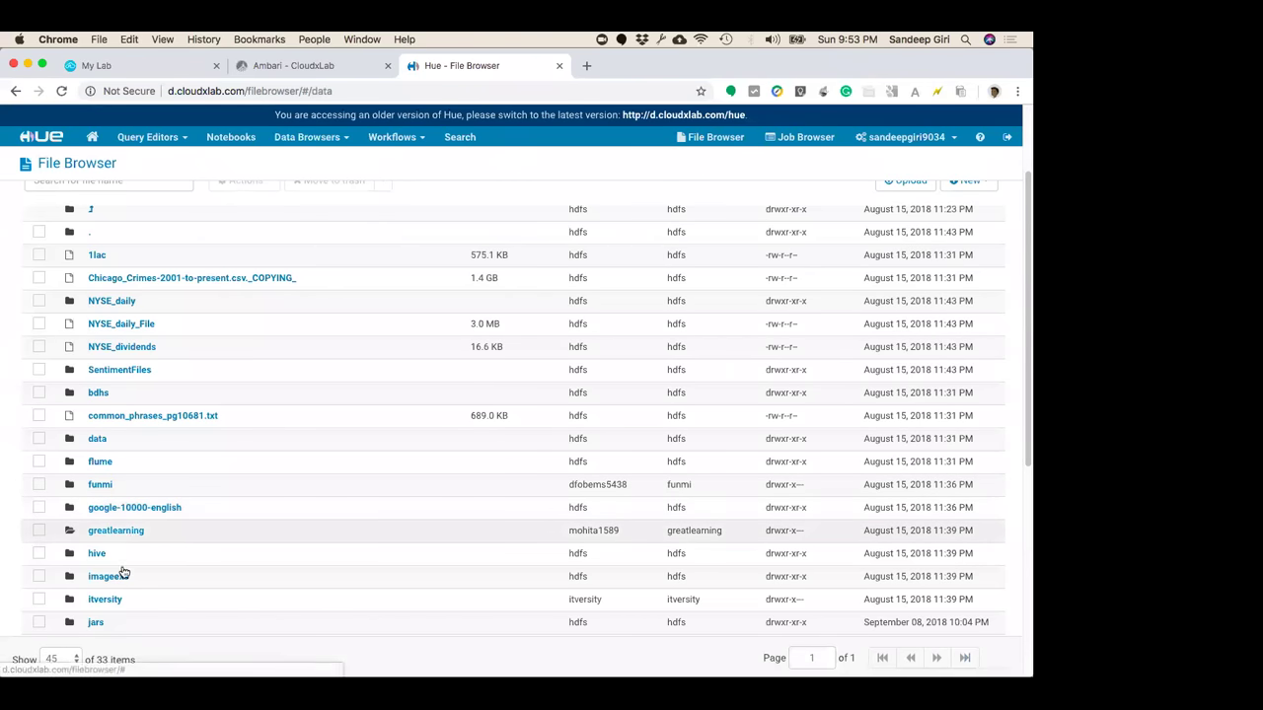
scroll(125, 584, "down", 3)
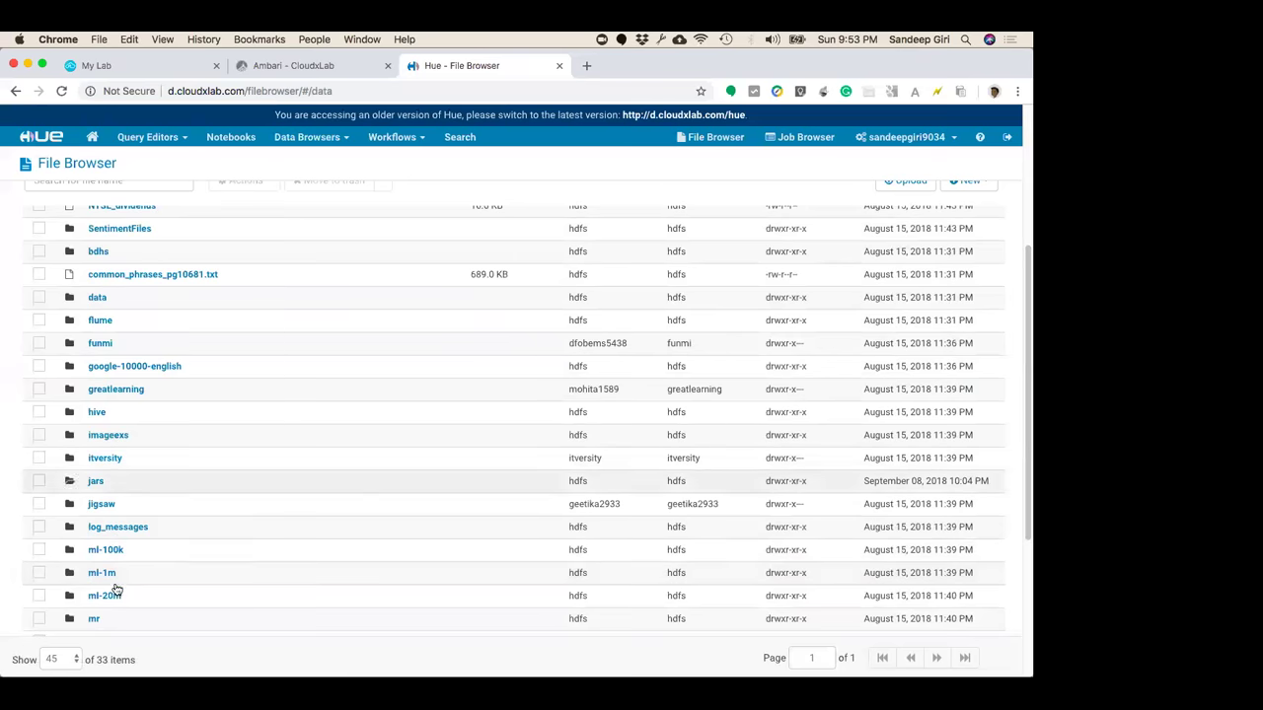
scroll(198, 540, "down", 2)
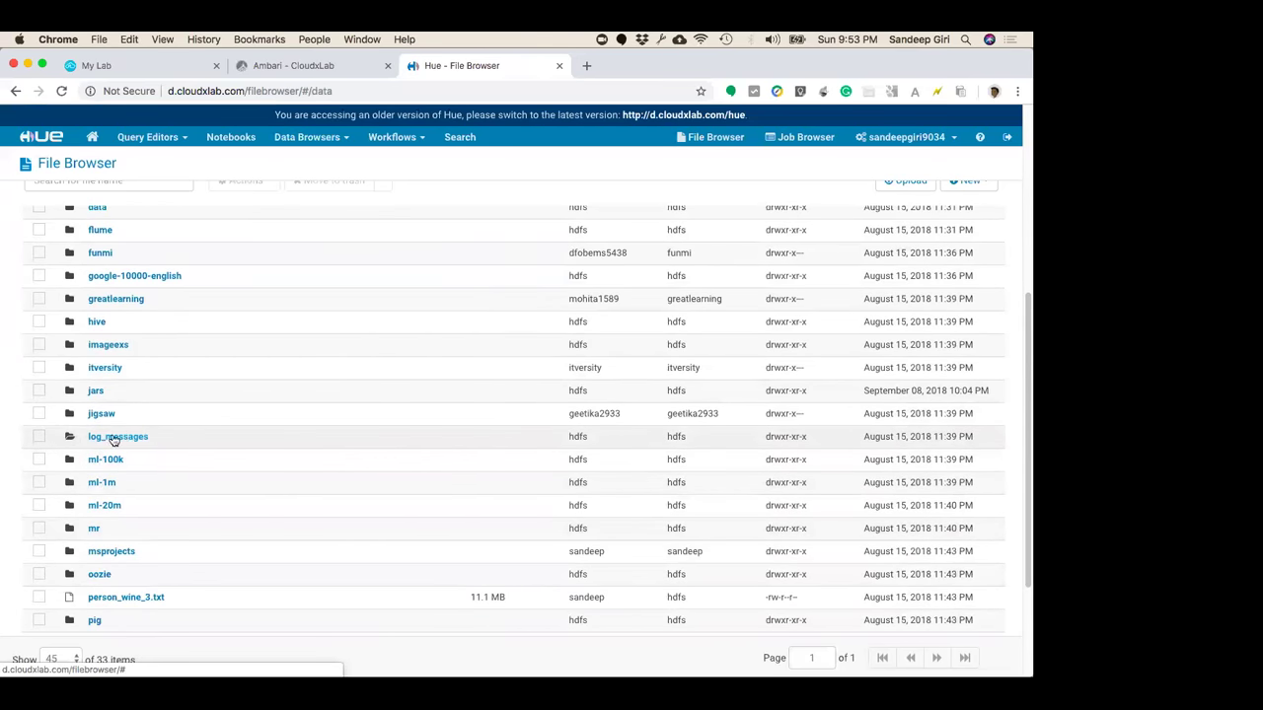
Look through the rest of the data folder's listing and return to the home directory
scroll(161, 575, "down", 4)
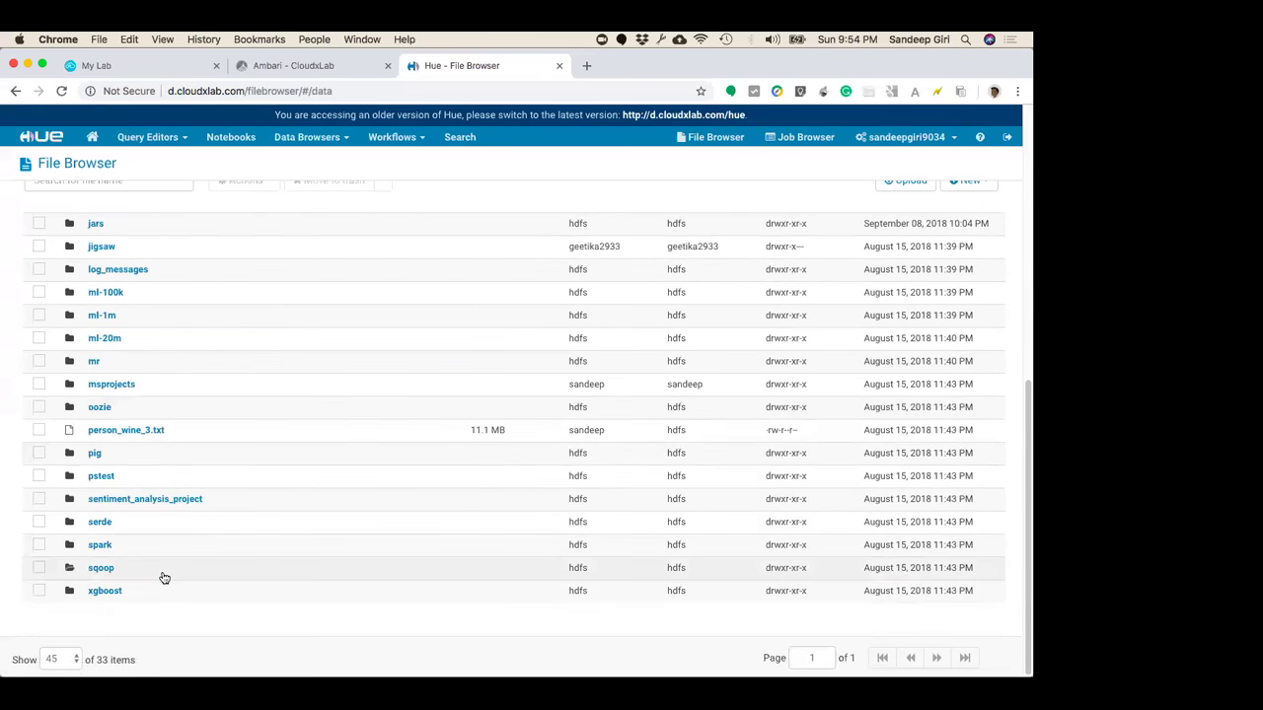
scroll(138, 395, "up", 8)
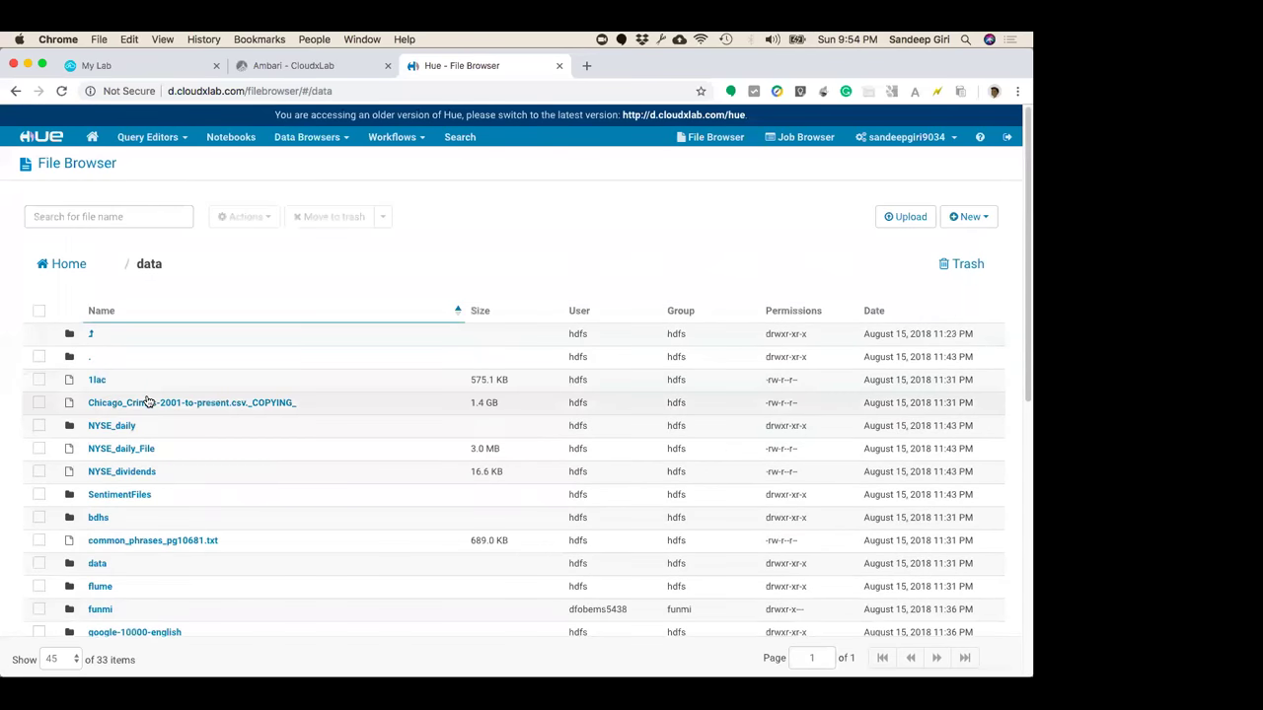
left_click(69, 274)
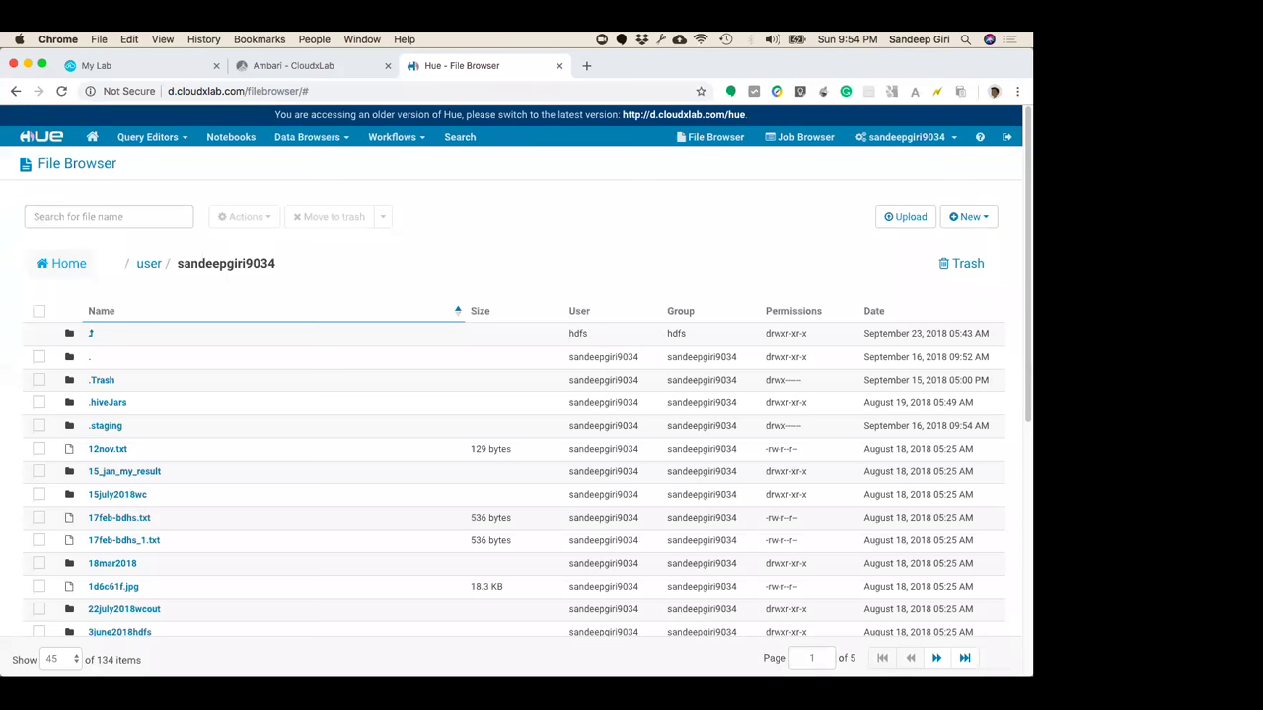
Select 12nov.txt in the home directory and examine the listed files and folders with their sizes, owners and permissions
key("super+Tab")
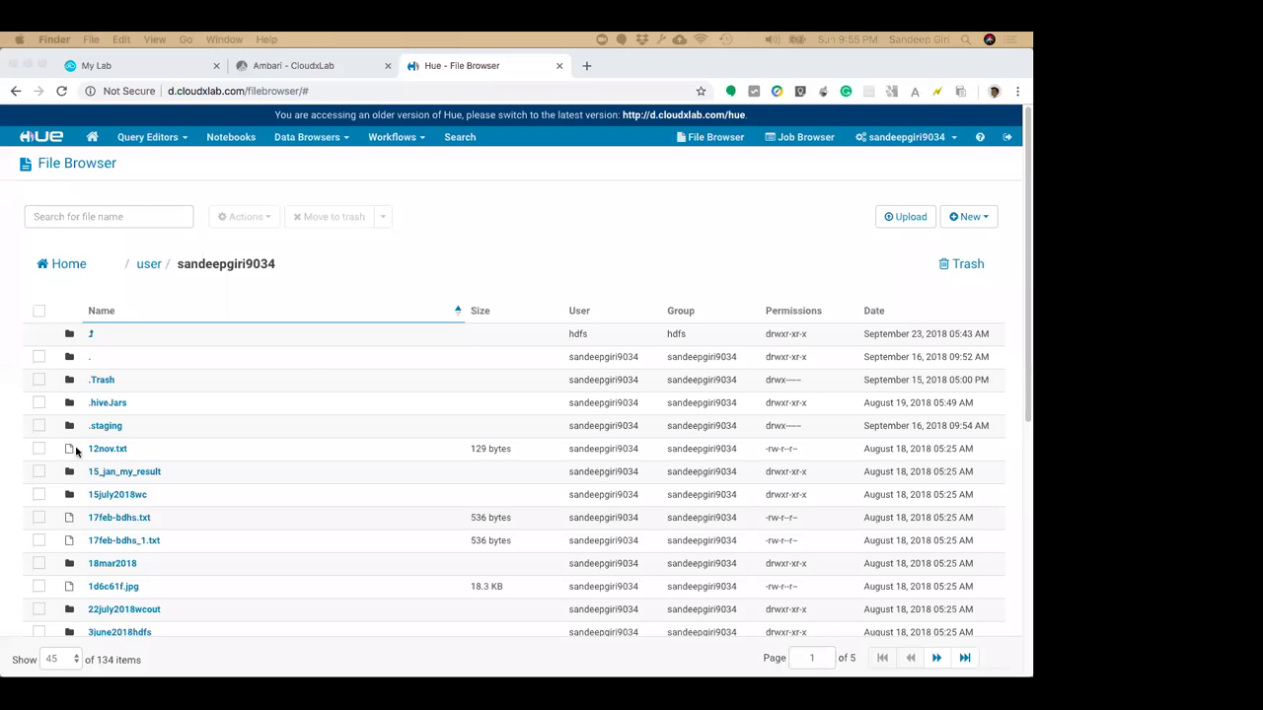
left_click(42, 451)
left_click(40, 449)
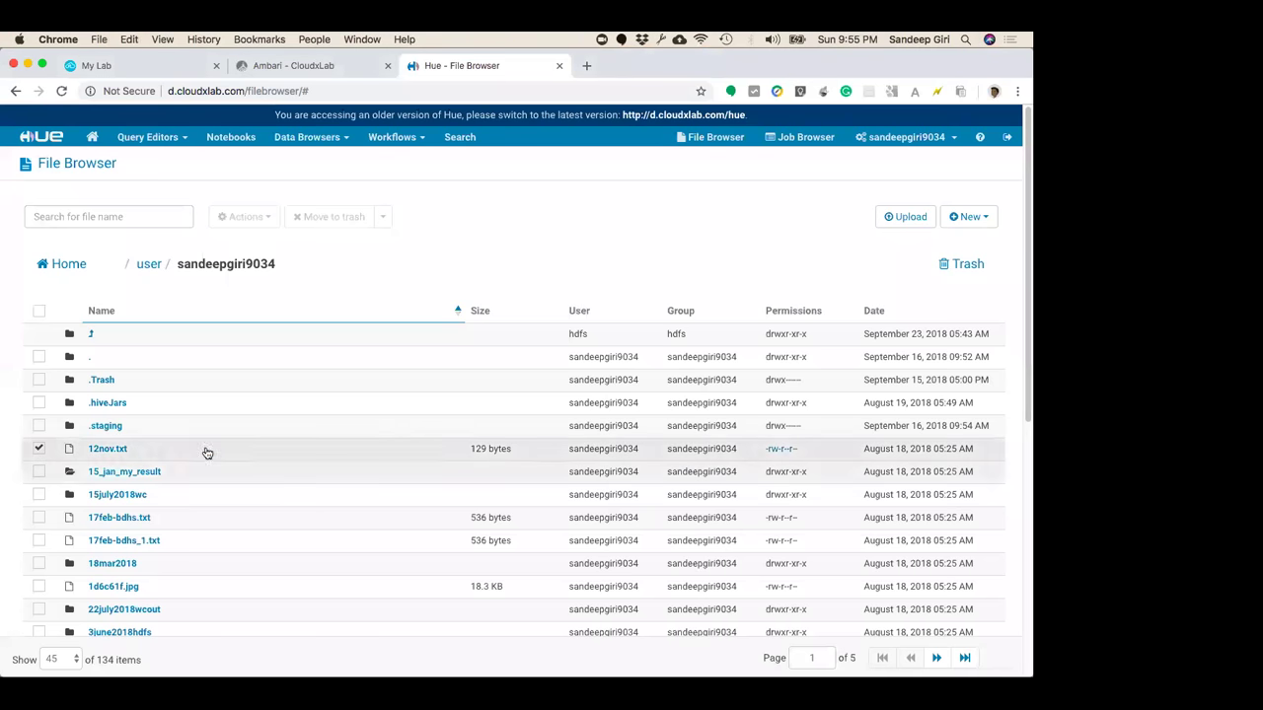
scroll(506, 508, "down", 1)
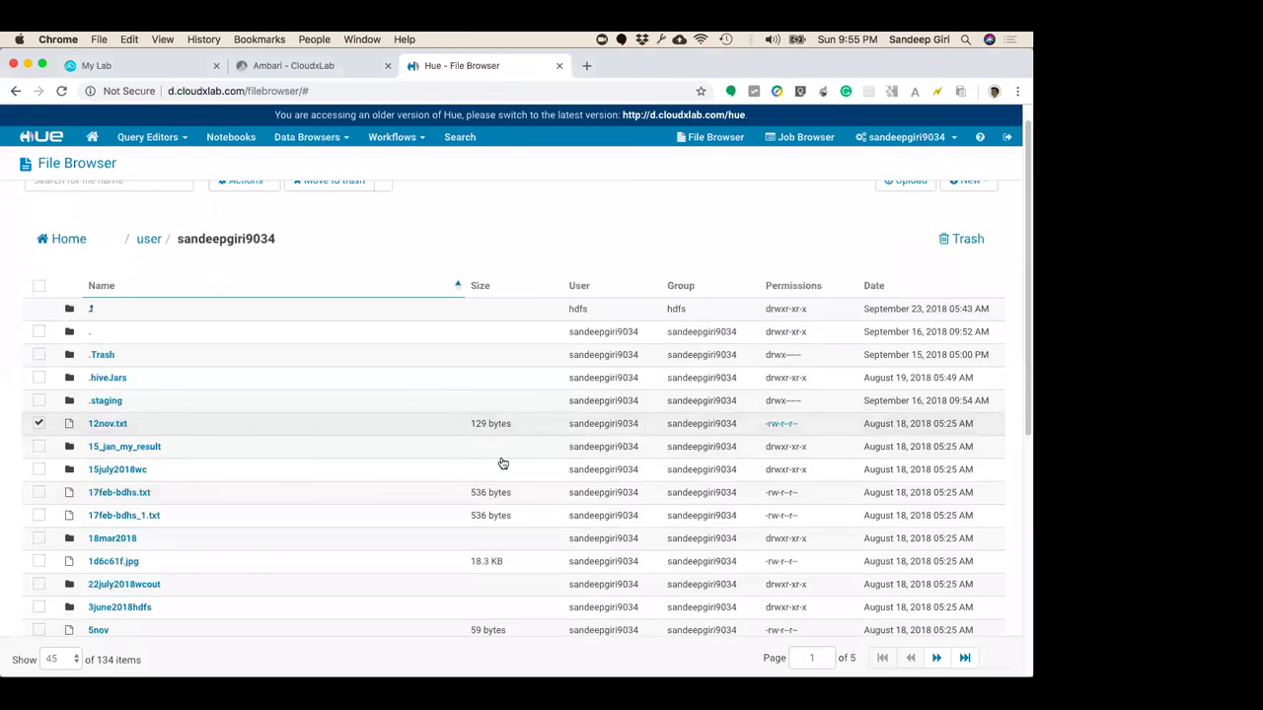
scroll(489, 222, "up", 1)
scroll(496, 254, "down", 10)
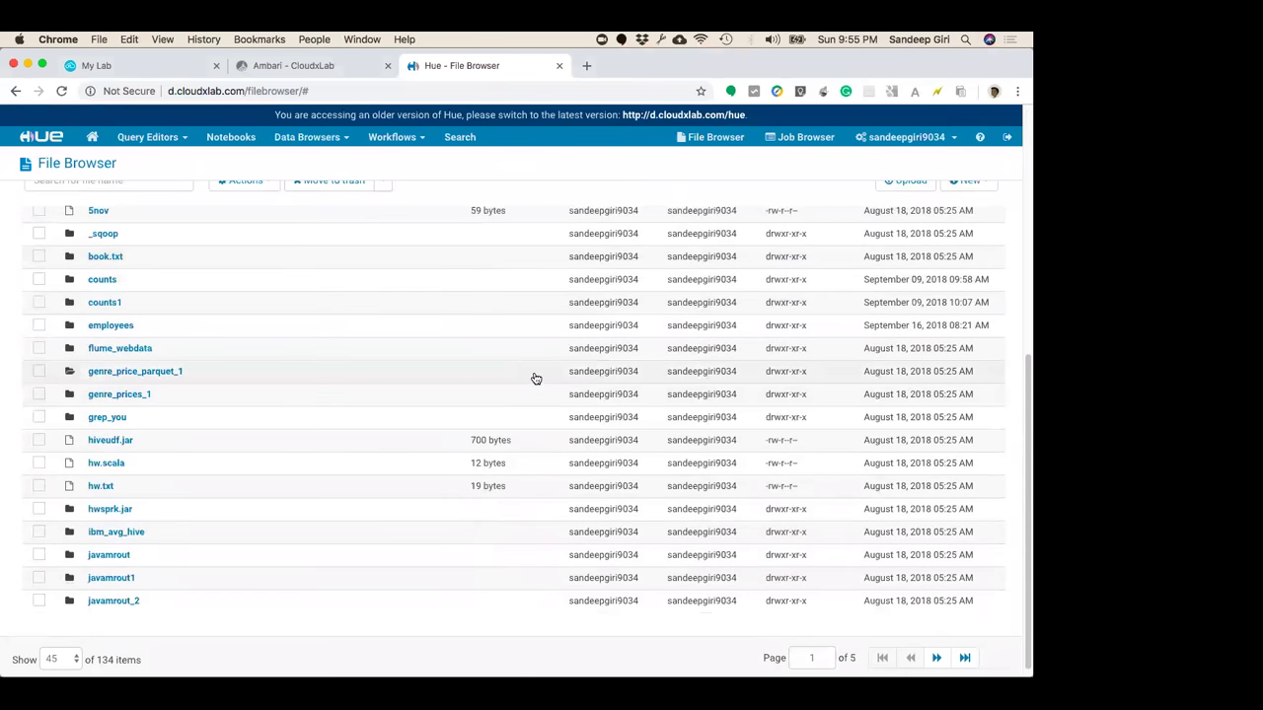
scroll(533, 378, "up", 7)
scroll(476, 364, "up", 3)
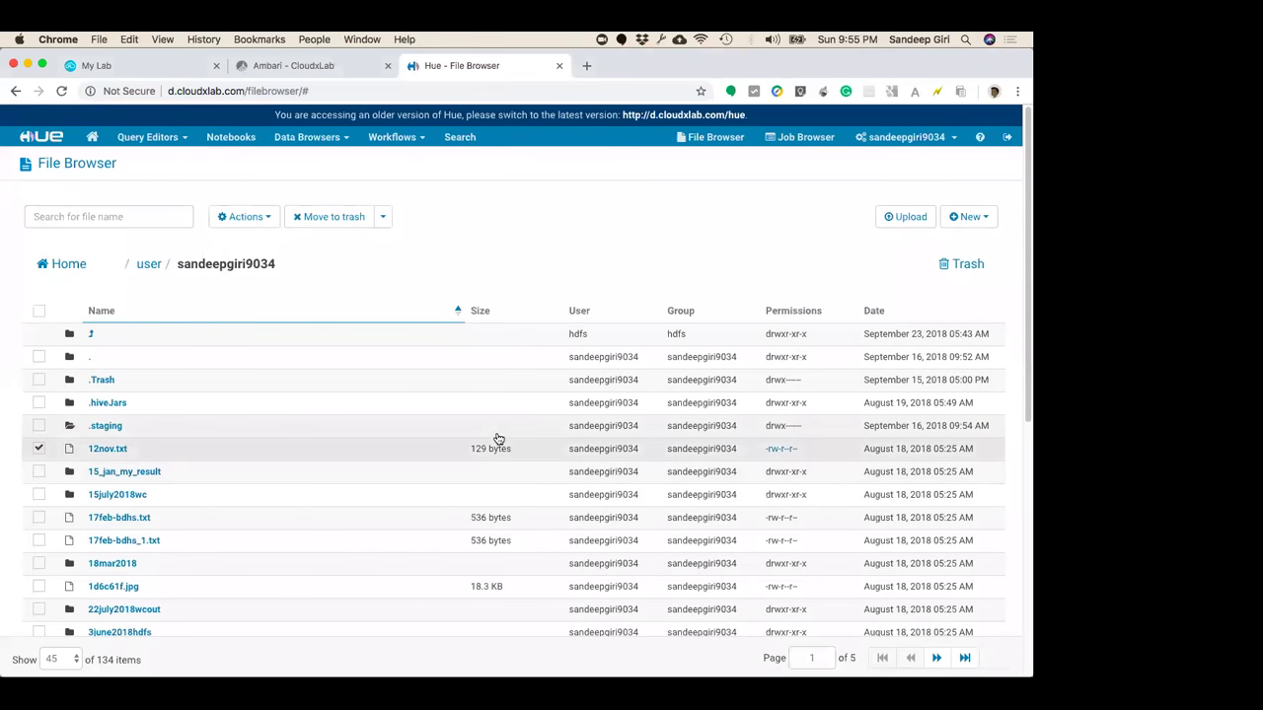
scroll(461, 471, "down", 1)
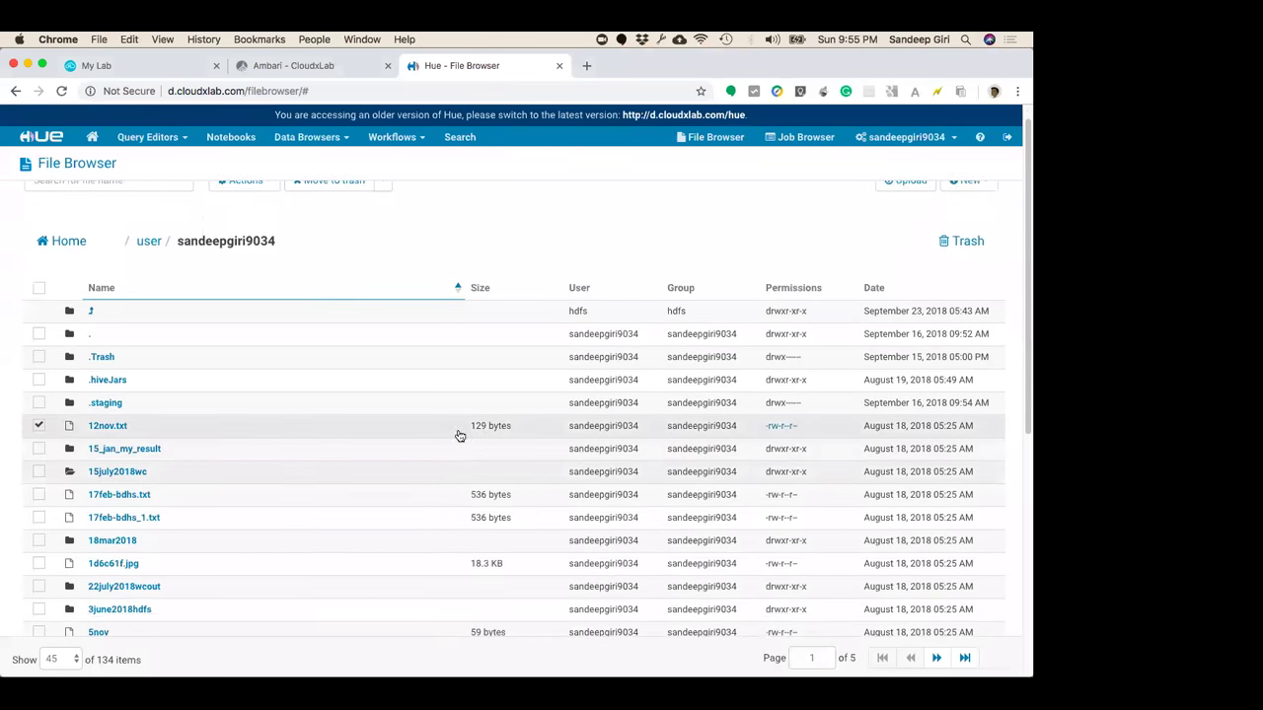
scroll(473, 528, "down", 2)
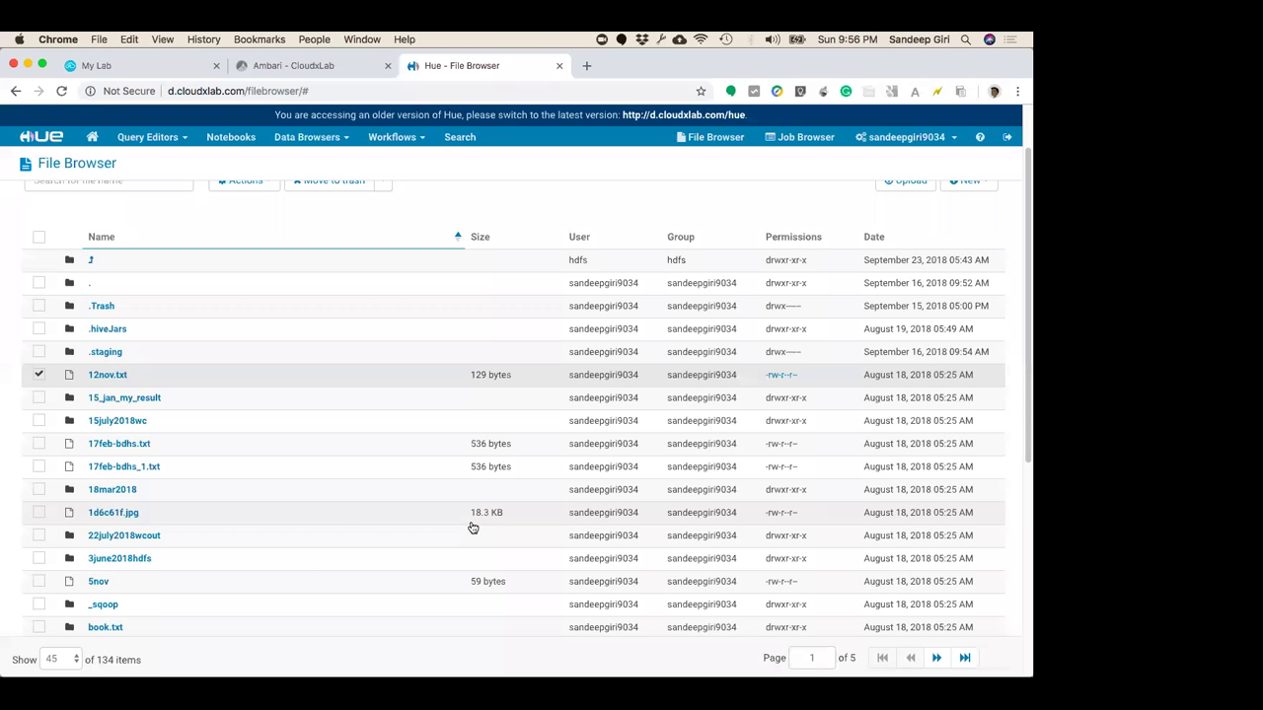
Deselect 12nov.txt in the file list and switch to the open Ambari page
left_click(38, 374)
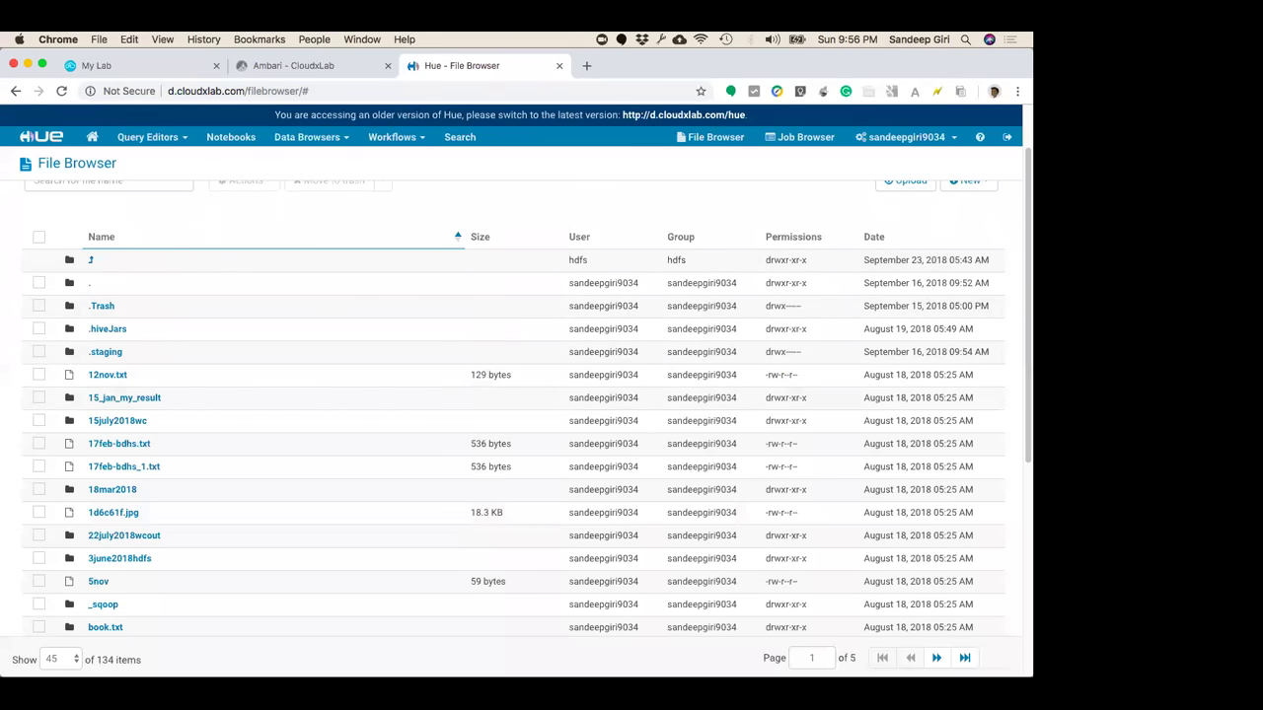
left_click(316, 71)
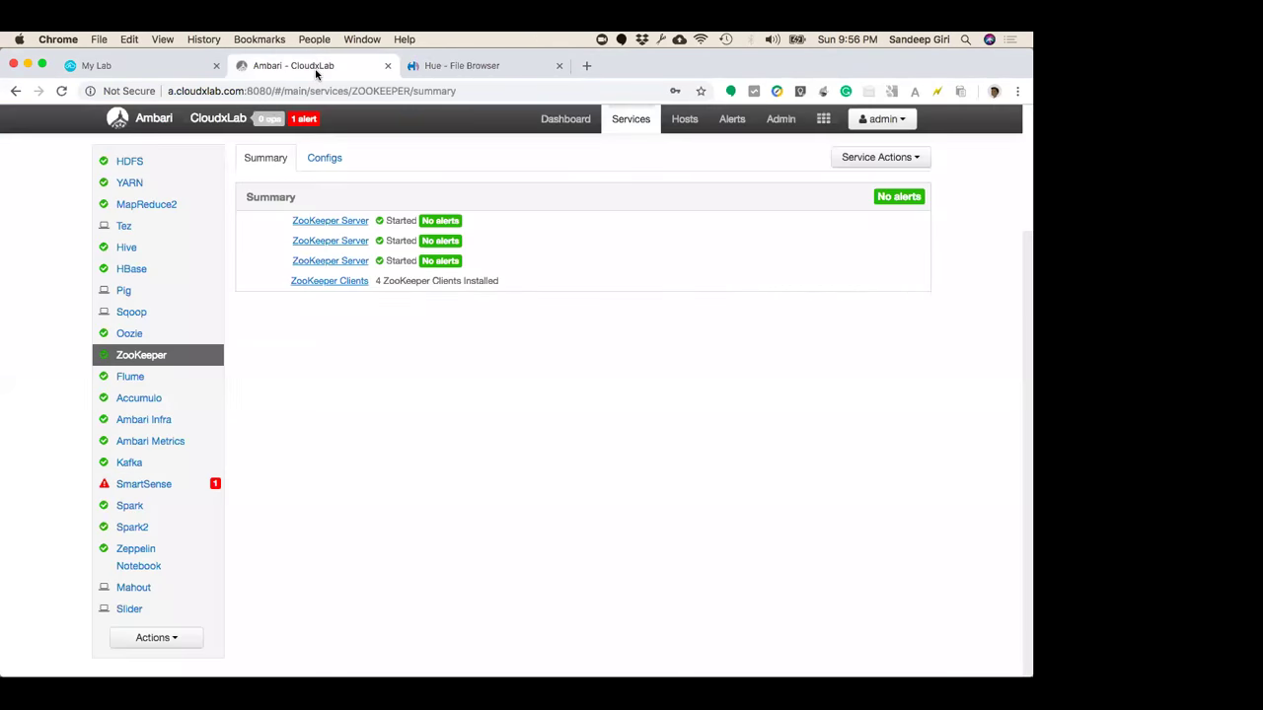